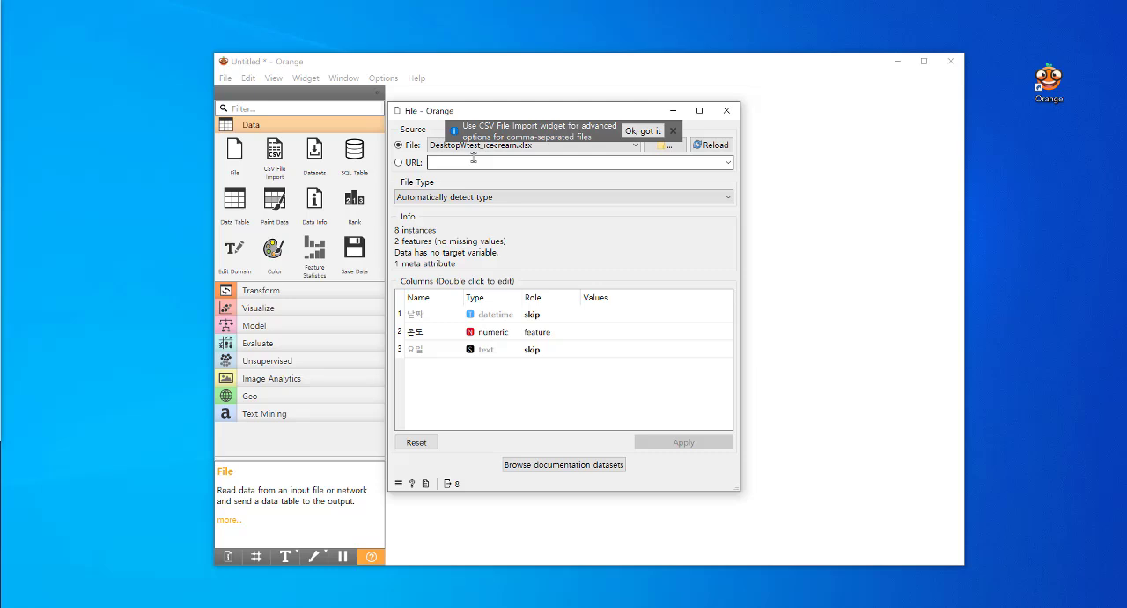
Load the iris.tab documentation dataset into the File widget, dismiss its hint and close the widget window
left_click(585, 465)
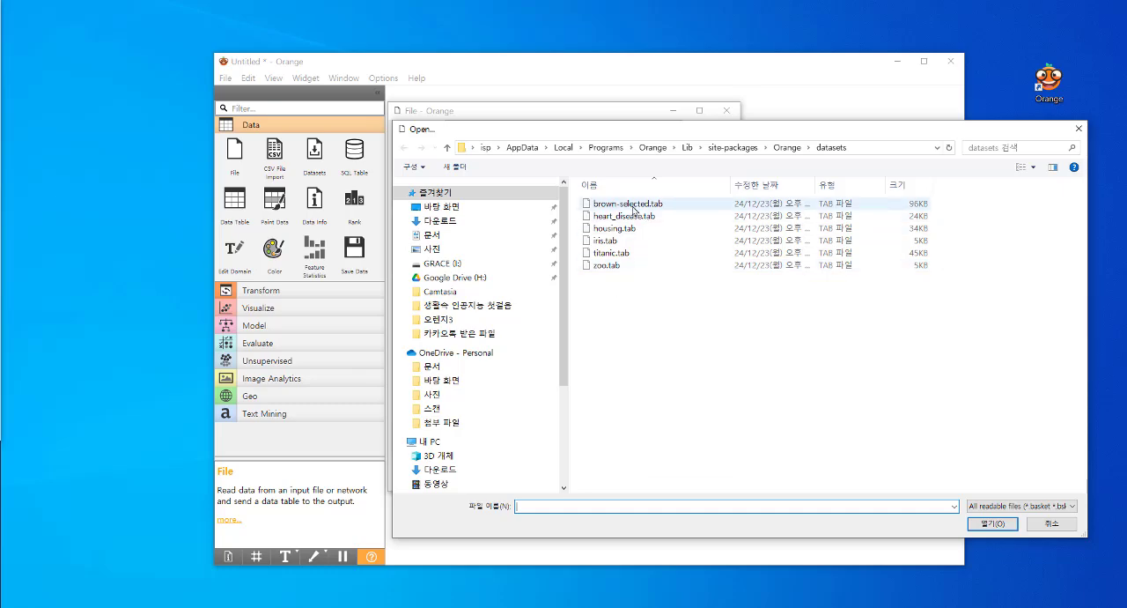
left_click(610, 242)
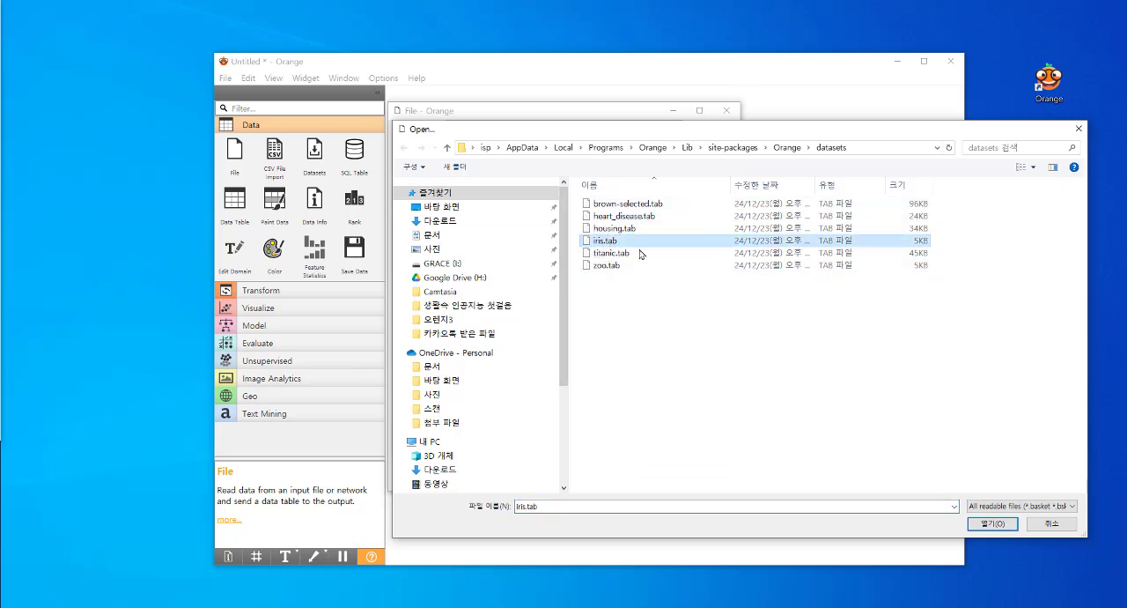
left_click(992, 523)
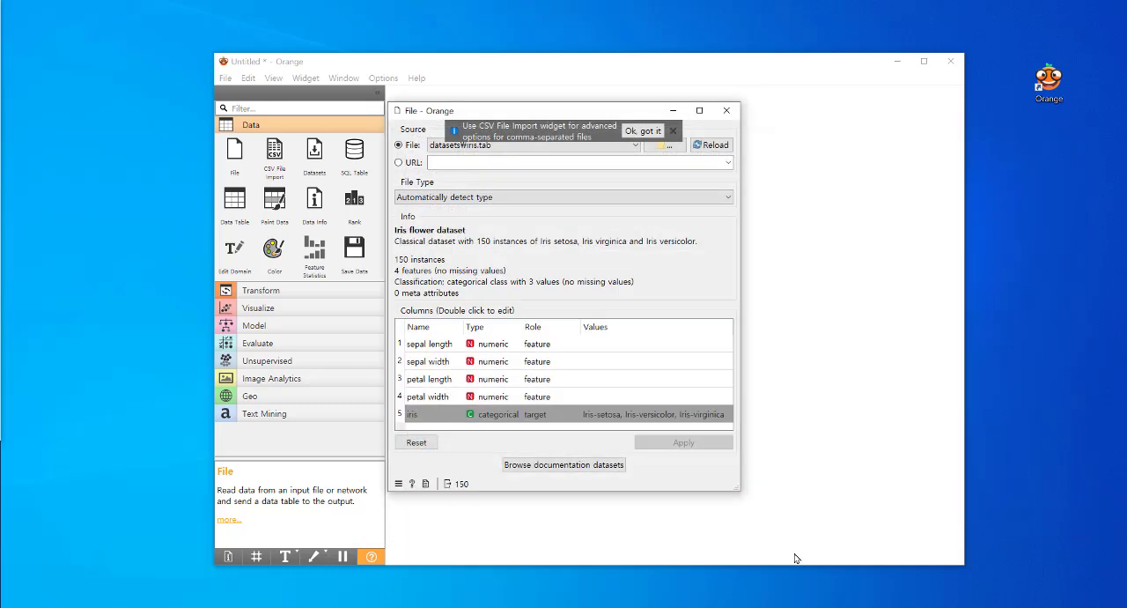
left_click(673, 130)
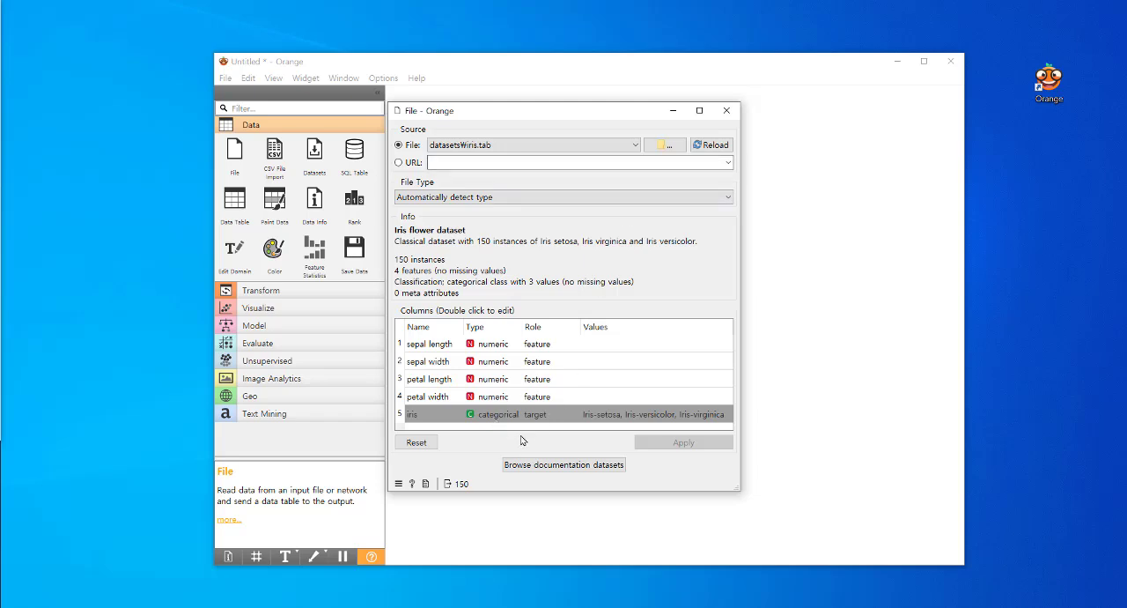
left_click(726, 110)
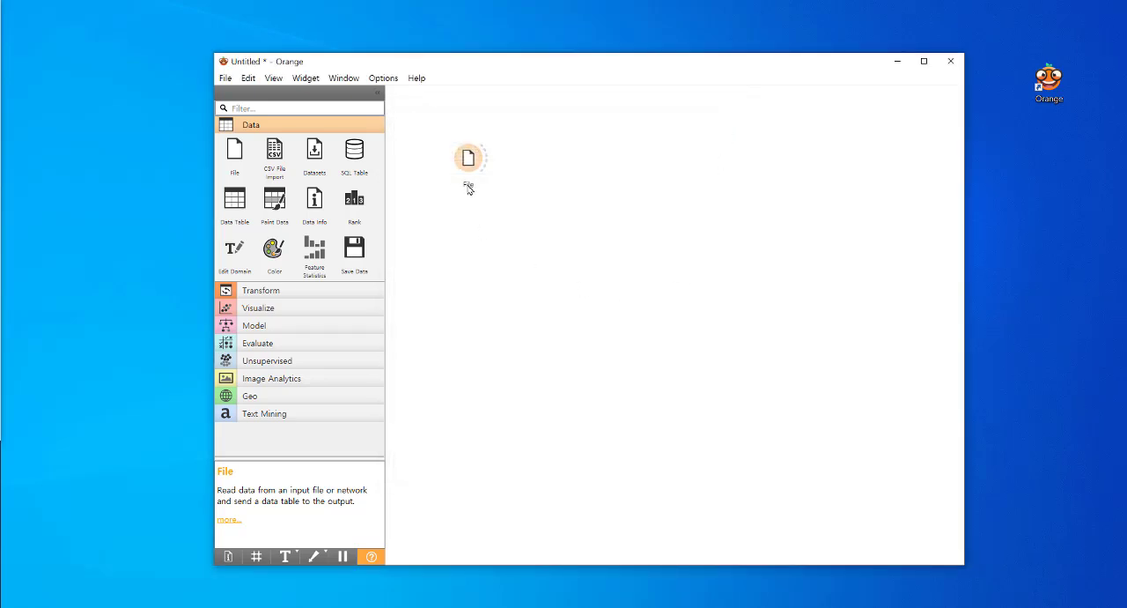
Rename the File widget on the canvas as iris
left_click(469, 160)
right_click(470, 168)
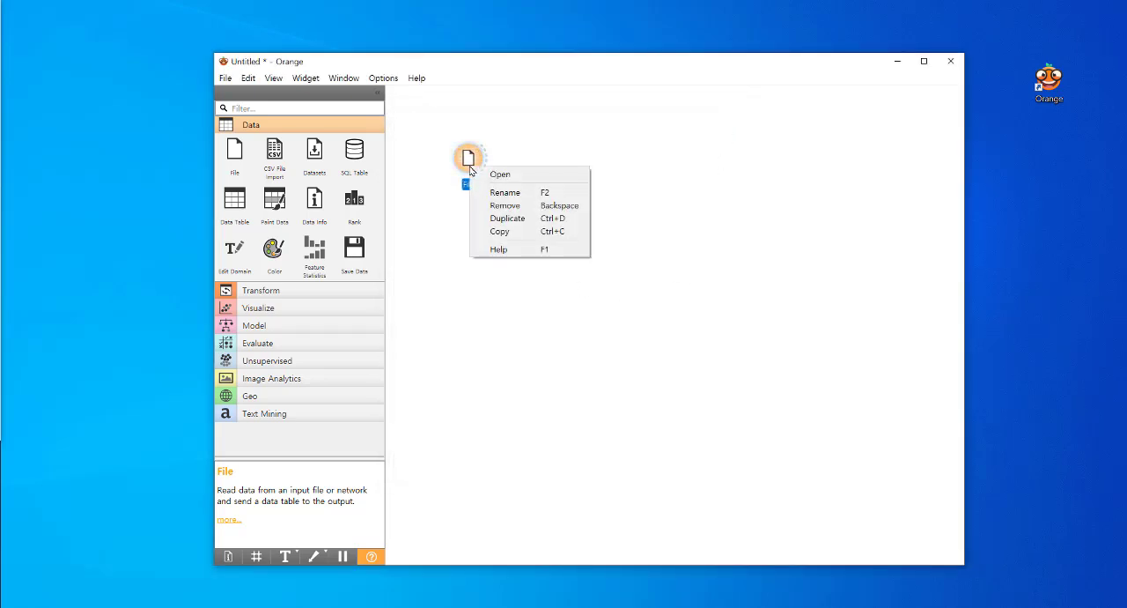
left_click(496, 193)
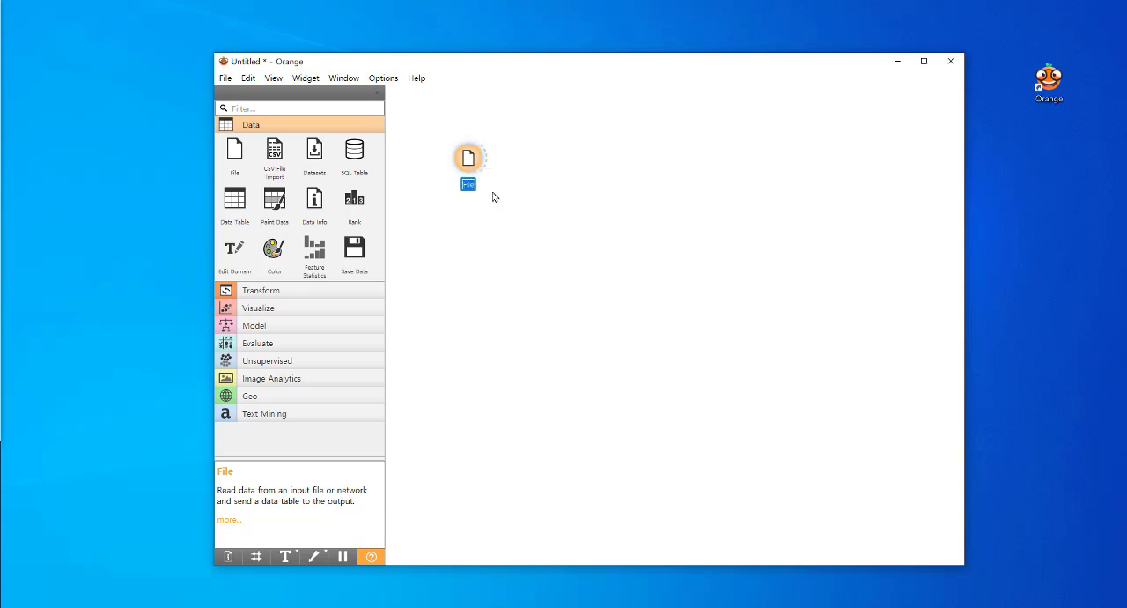
type("iris")
key("Return")
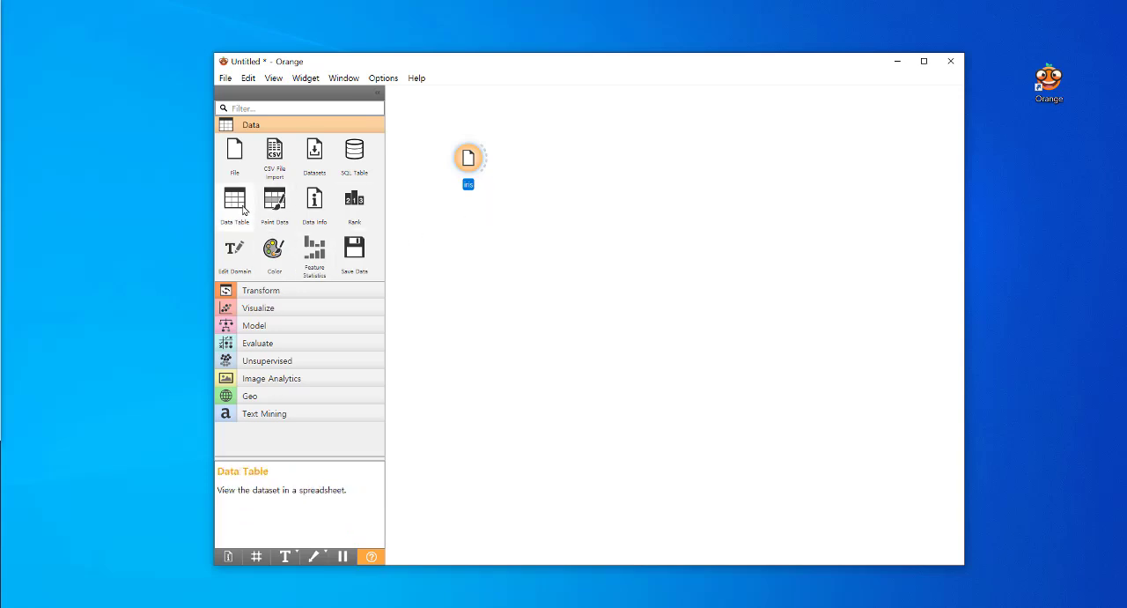
Connect the iris widget to a new Data Table widget beside it and open the table
left_click_drag(234, 202, 553, 160)
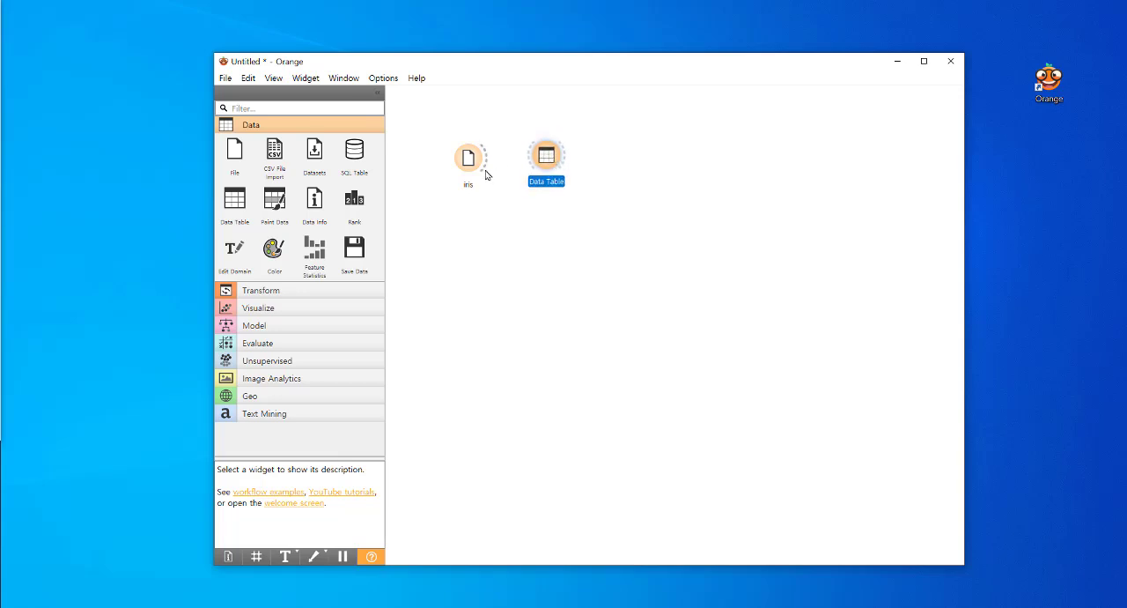
left_click_drag(486, 156, 555, 165)
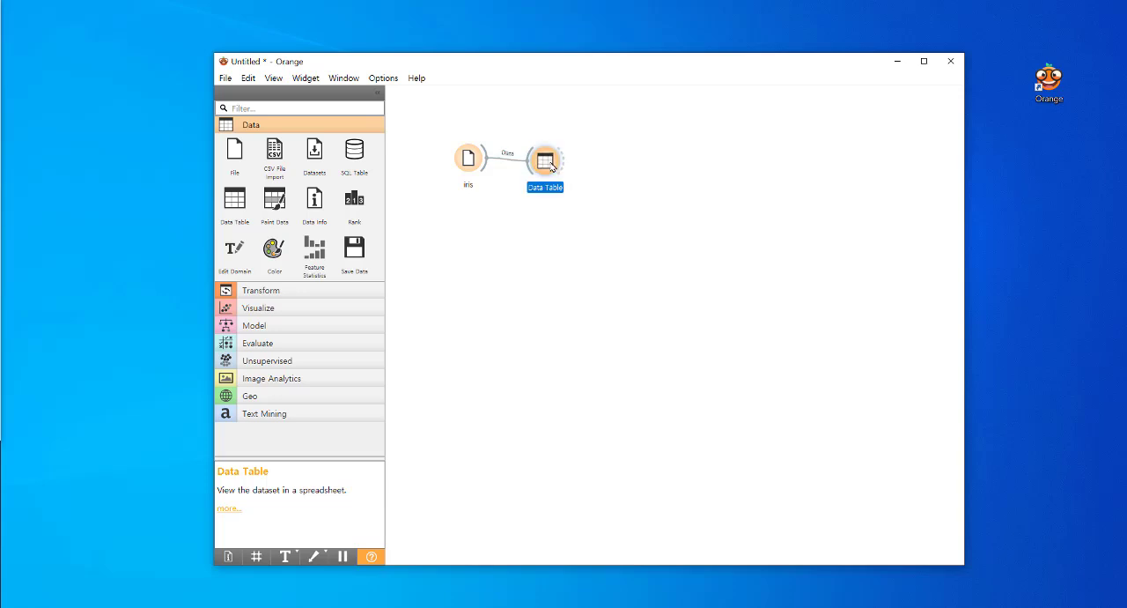
double_click(549, 159)
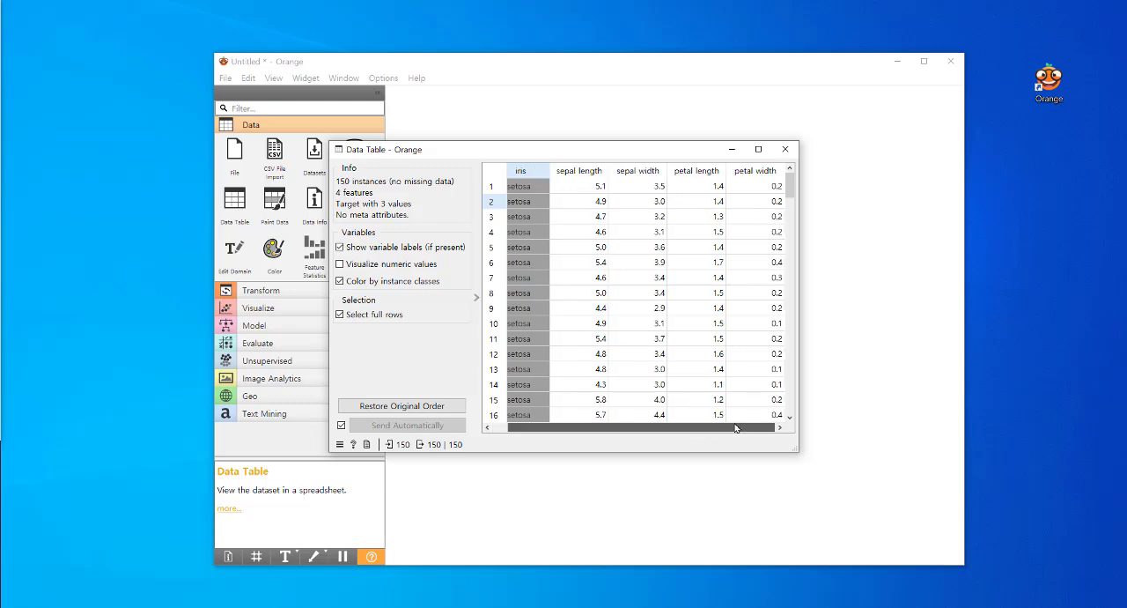
Examine the iris table's rows from the last instance back up to the first, and close the table
left_click_drag(788, 191, 793, 433)
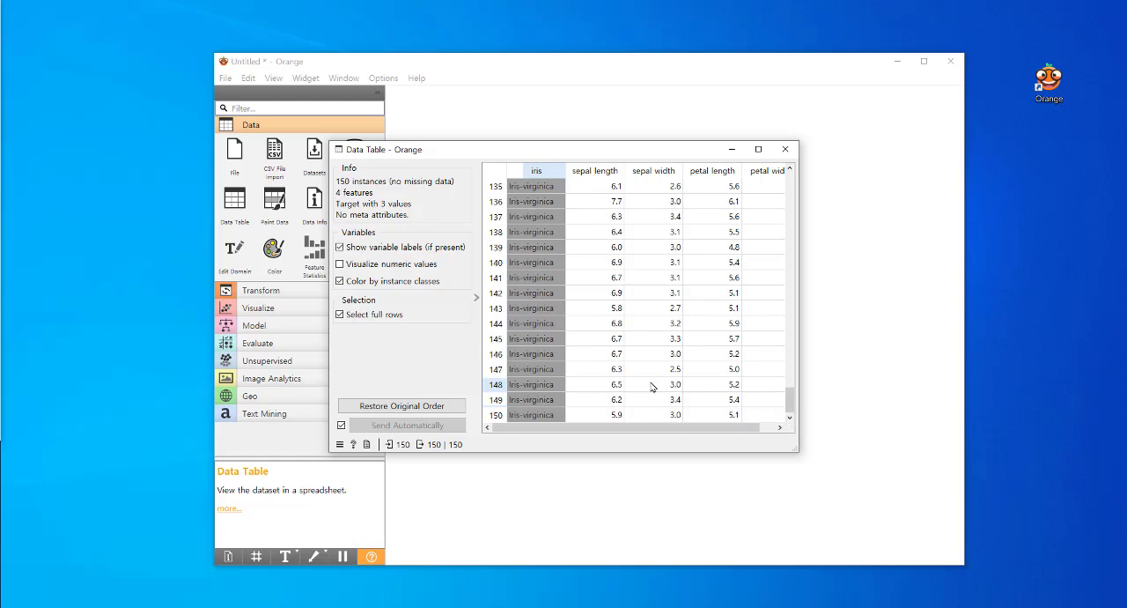
scroll(654, 387, "up", 20)
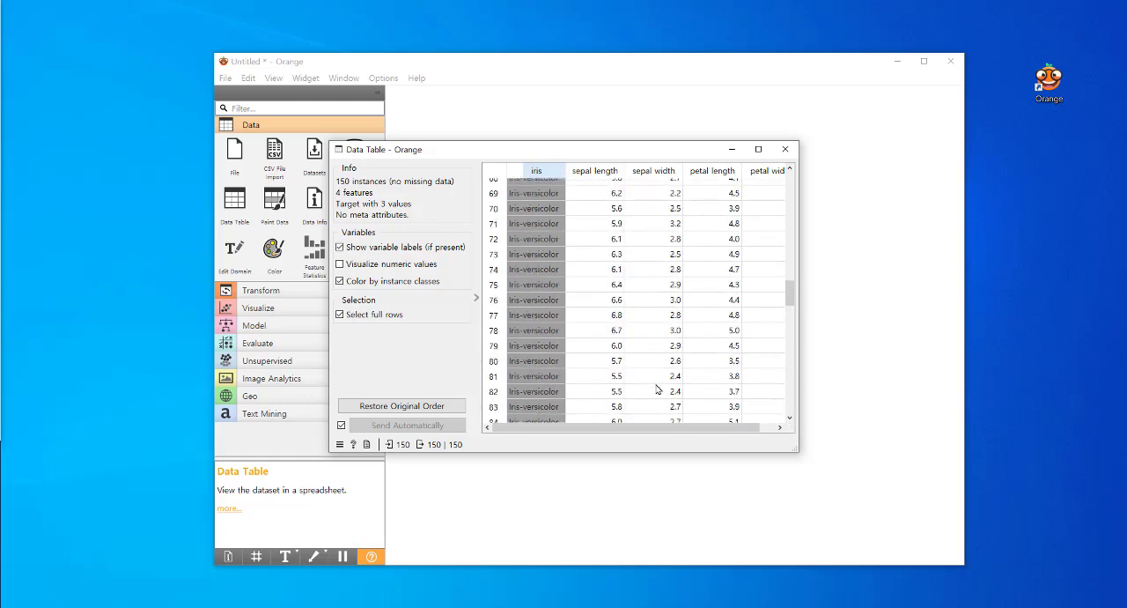
scroll(656, 389, "up", 20)
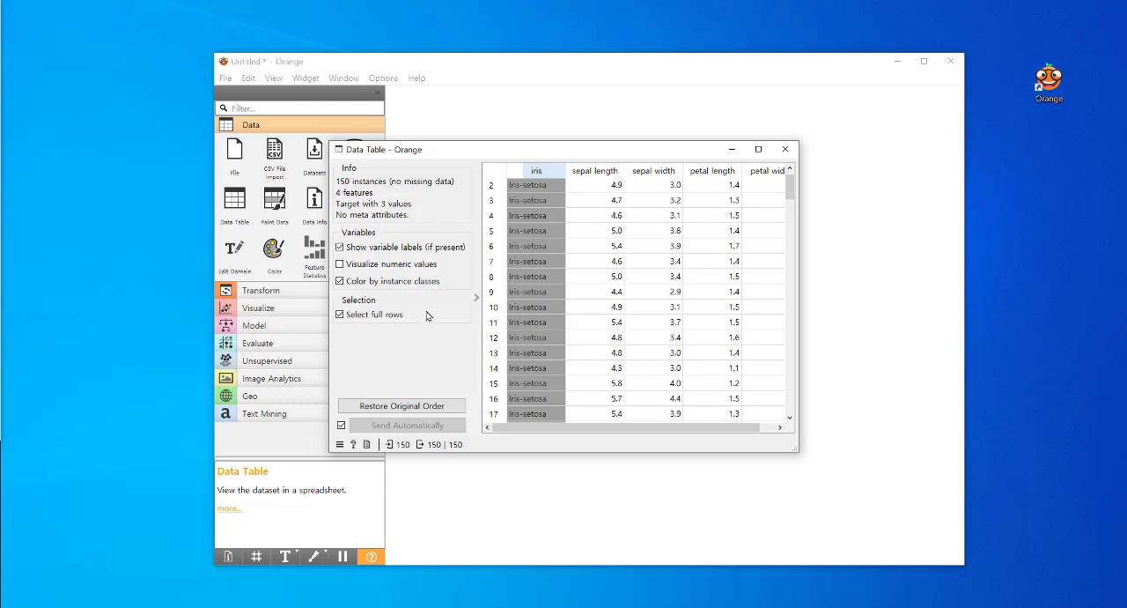
left_click(785, 149)
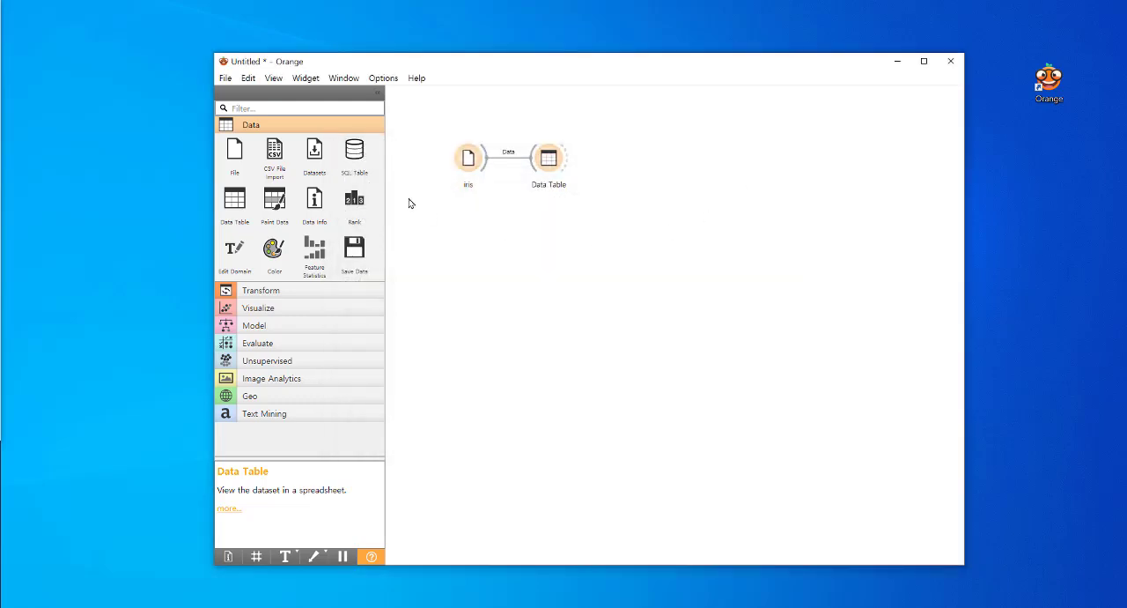
Review the column roles in the iris widget, keeping feature for sepal length and sepal width and target for iris
double_click(469, 160)
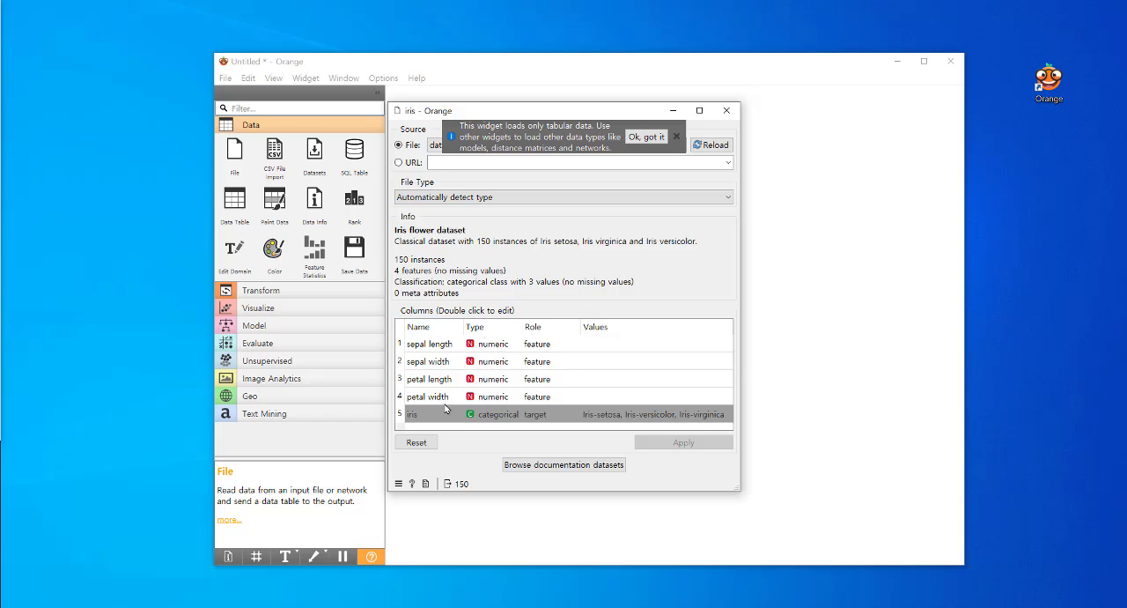
double_click(546, 345)
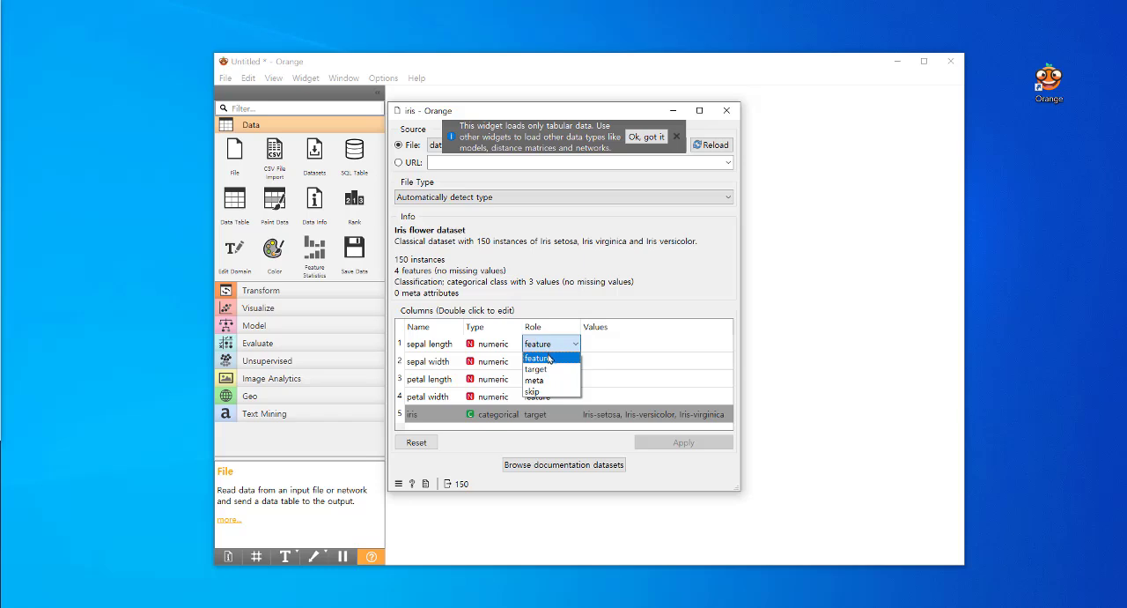
left_click(549, 359)
double_click(549, 362)
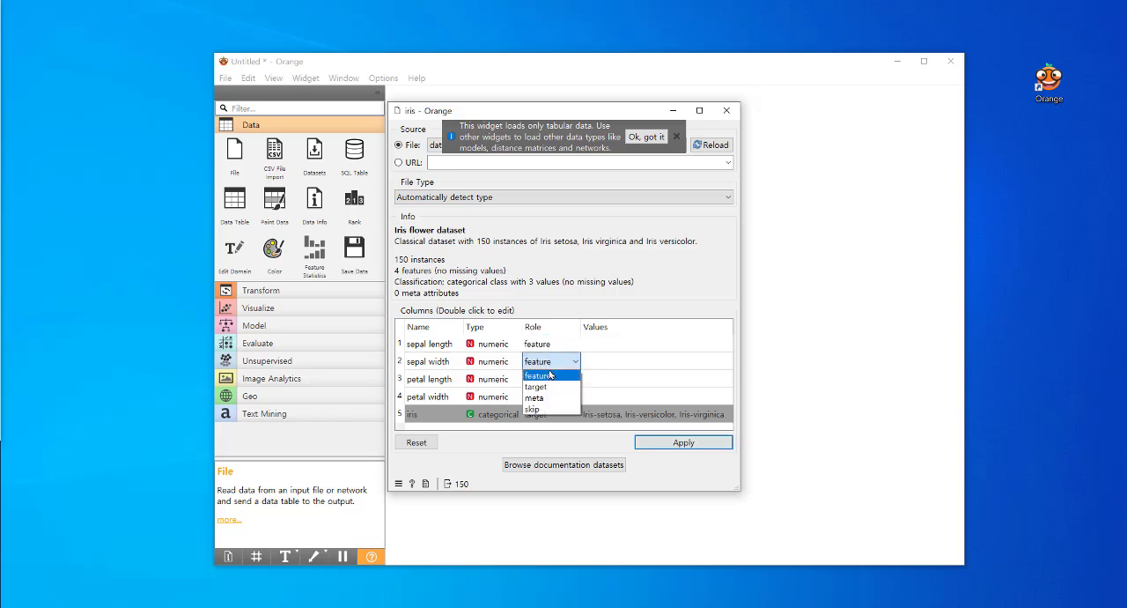
left_click(552, 374)
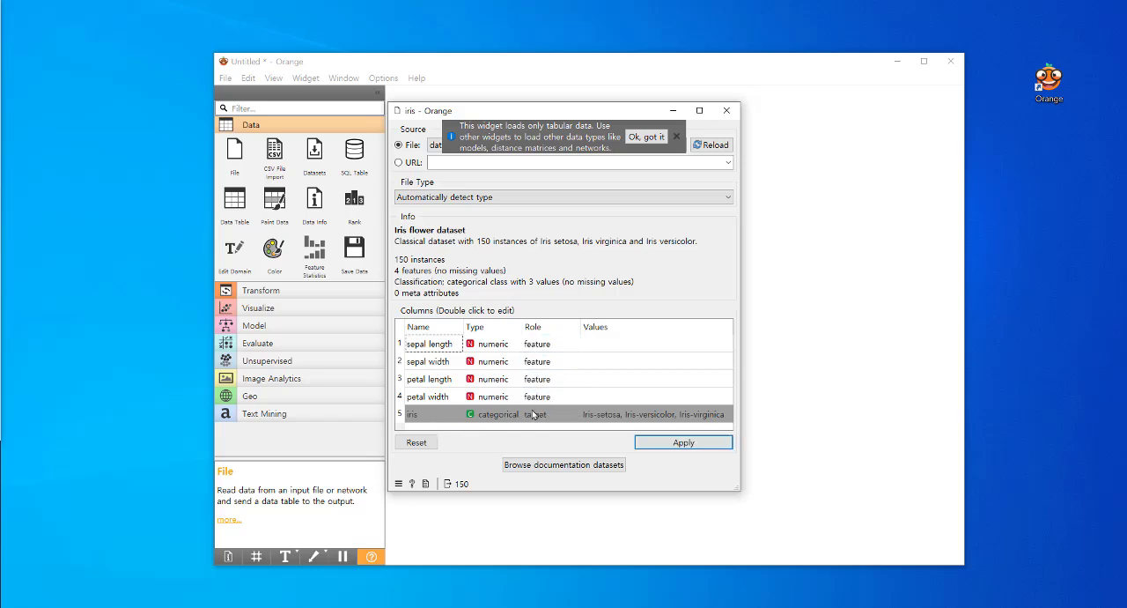
double_click(559, 413)
left_click(558, 414)
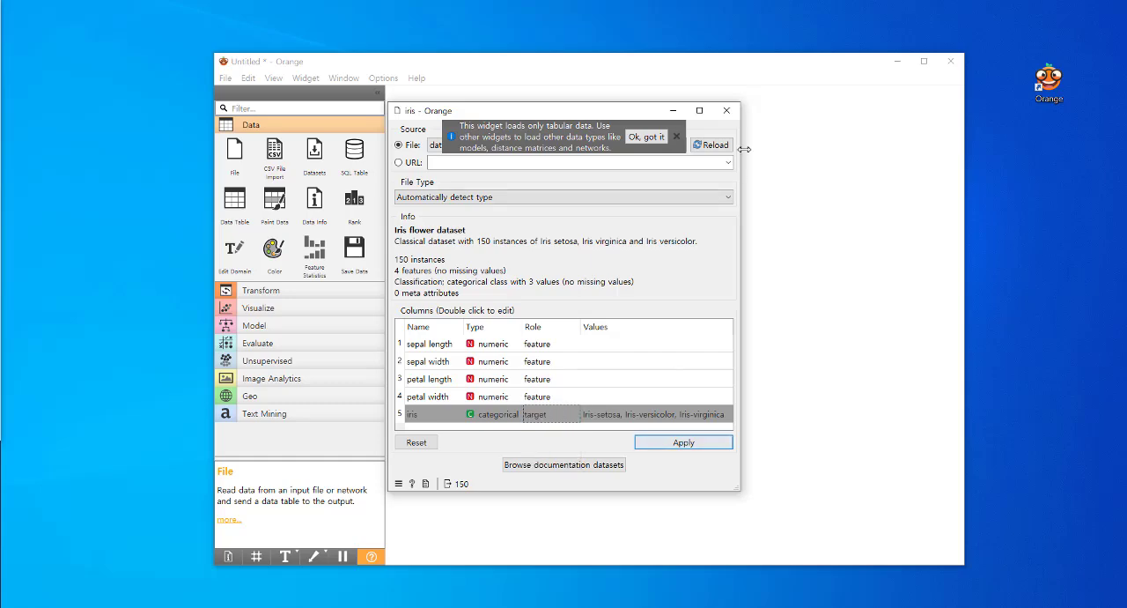
left_click(727, 110)
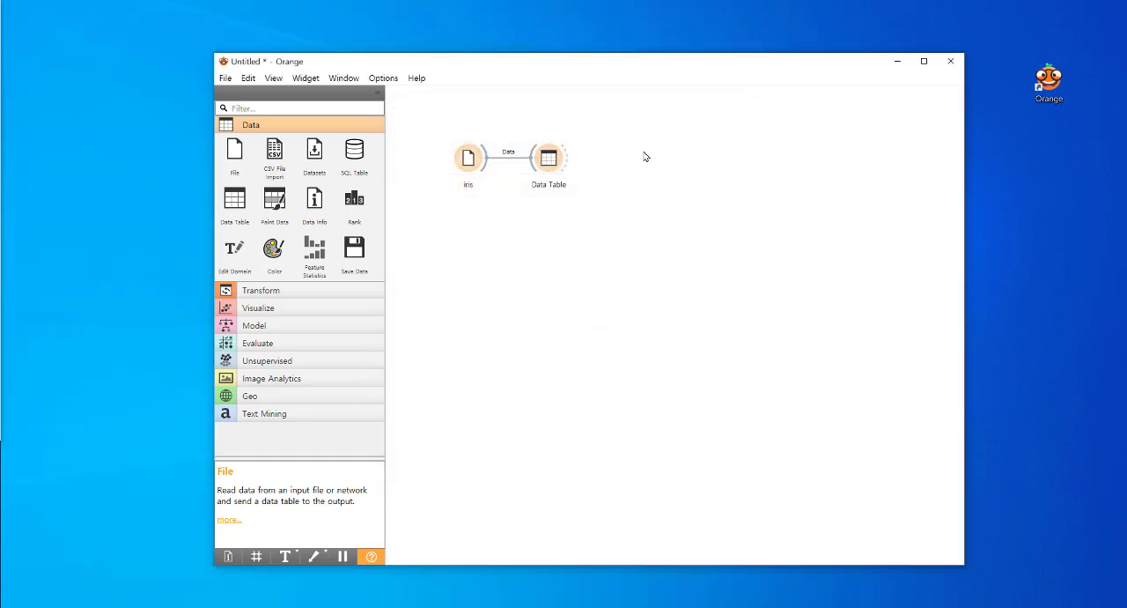
Reopen the Data Table to examine the iris target column alongside the features from the first row, and close it
double_click(552, 160)
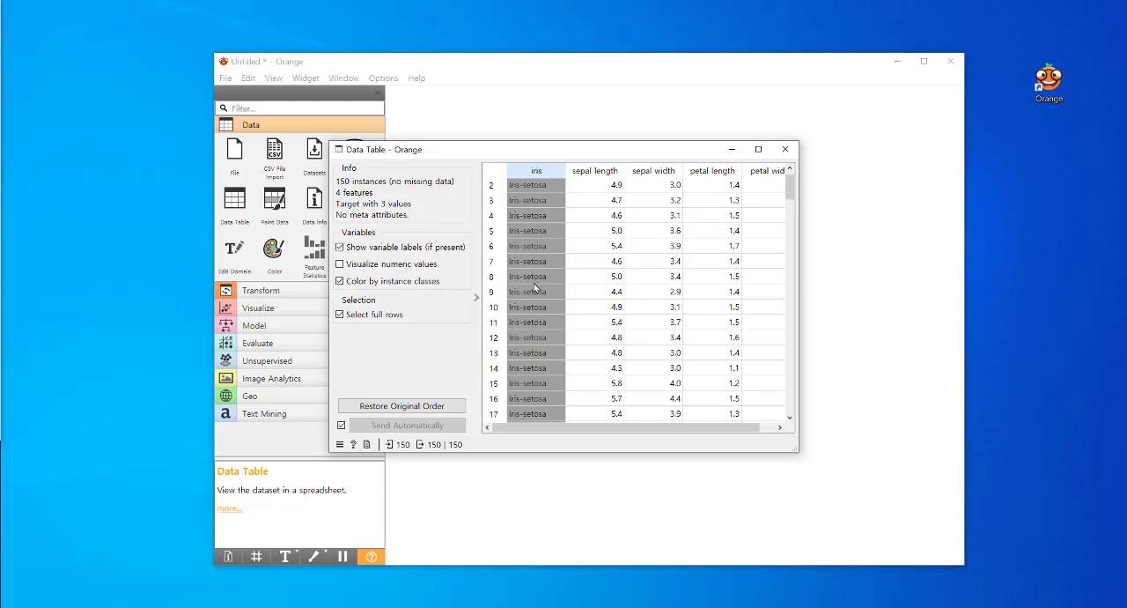
left_click_drag(790, 186, 787, 155)
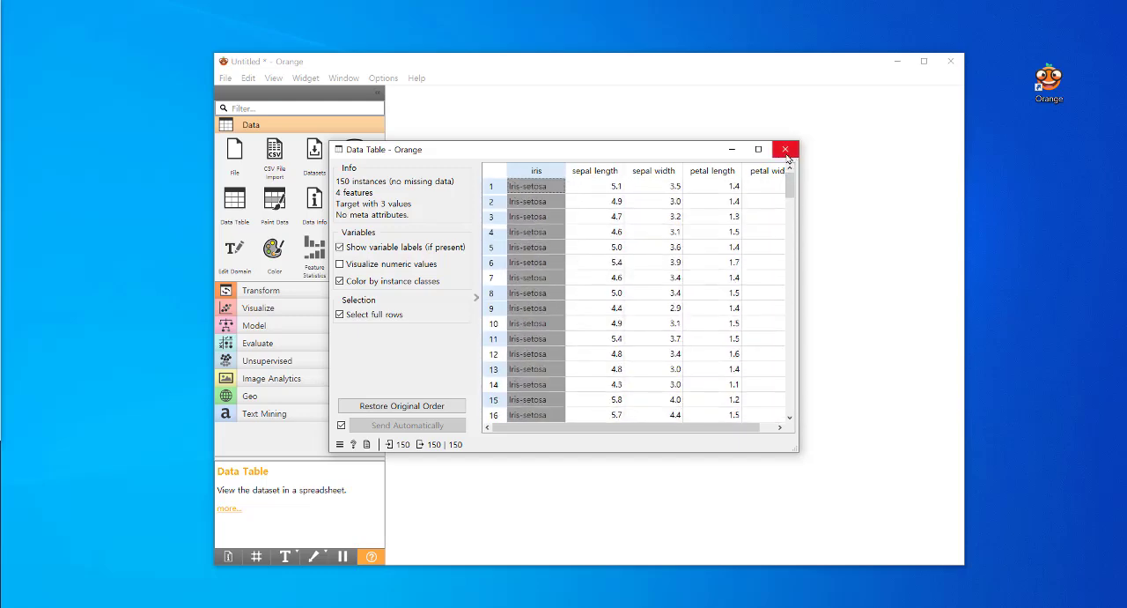
left_click(785, 152)
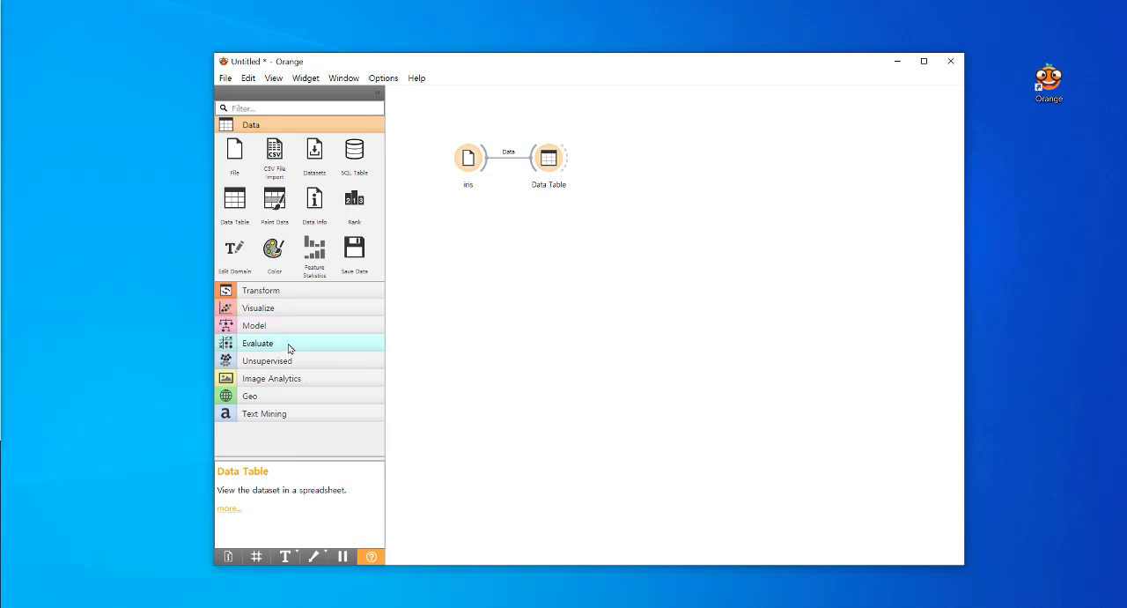
Add a Scatter Plot widget below the Data Table and connect the iris widget to it
left_click(291, 310)
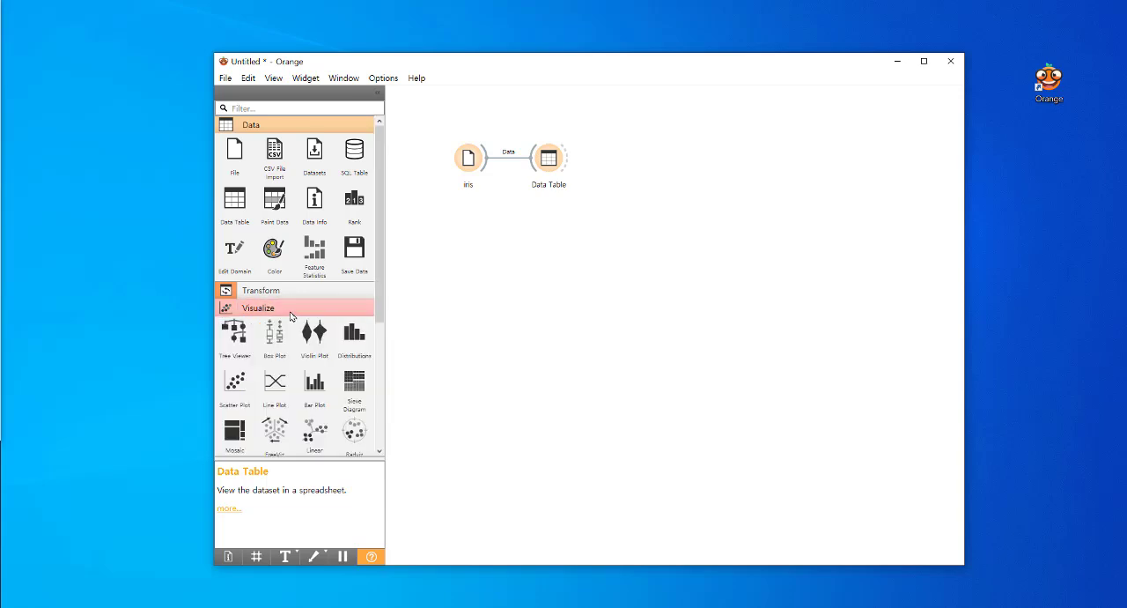
left_click_drag(234, 380, 536, 226)
left_click_drag(486, 160, 535, 233)
left_click(550, 161)
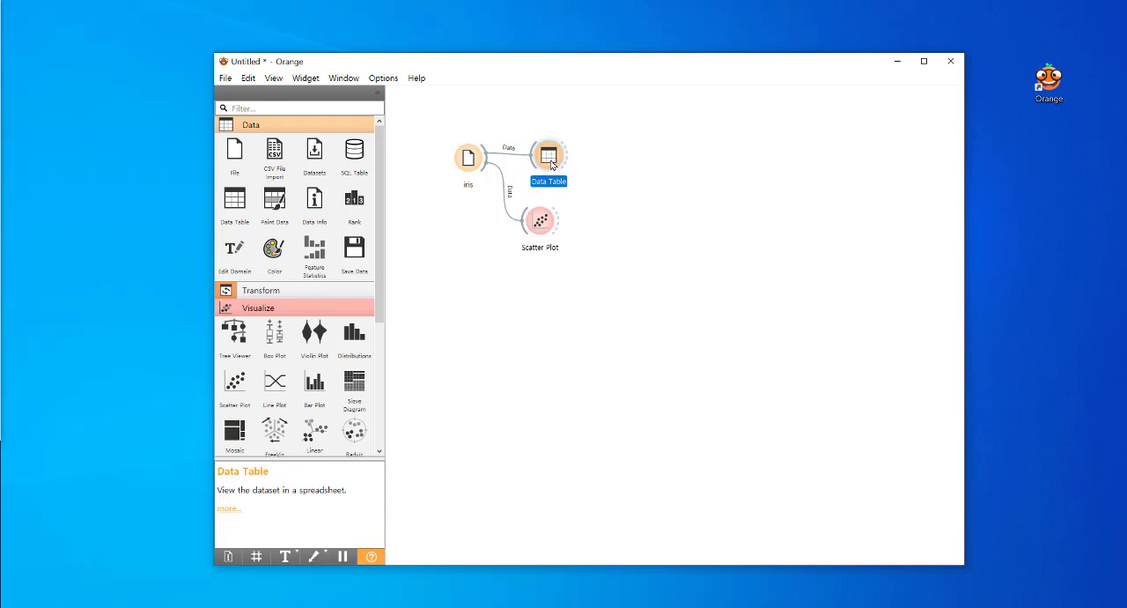
Open the Scatter Plot and arrange its window in front of the workflow canvas
double_click(541, 225)
mouse_move(584, 68)
left_mouse_down()
mouse_move(536, 88)
mouse_move(573, 68)
left_mouse_up()
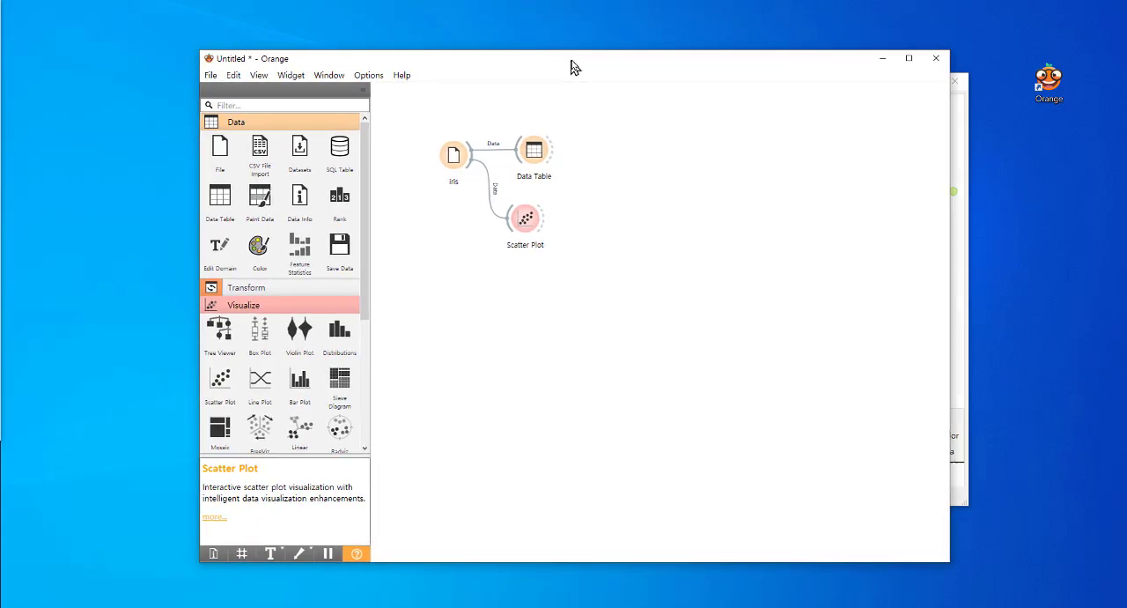
left_click(970, 136)
left_click_drag(776, 83, 751, 93)
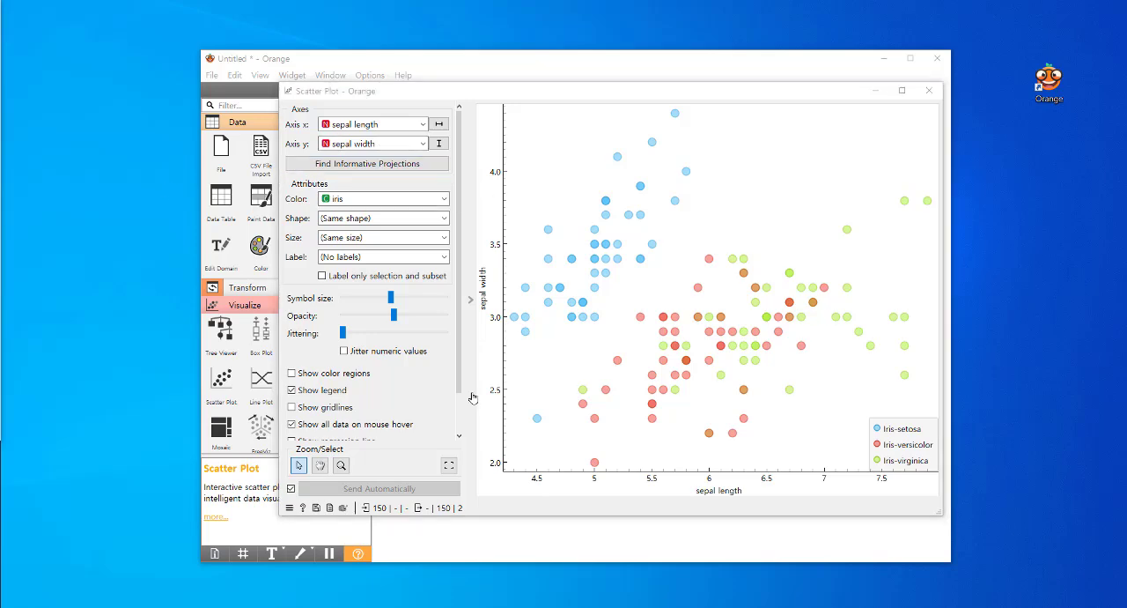
Set the scatter plot's x axis to petal length and its y axis to petal width
left_click(388, 127)
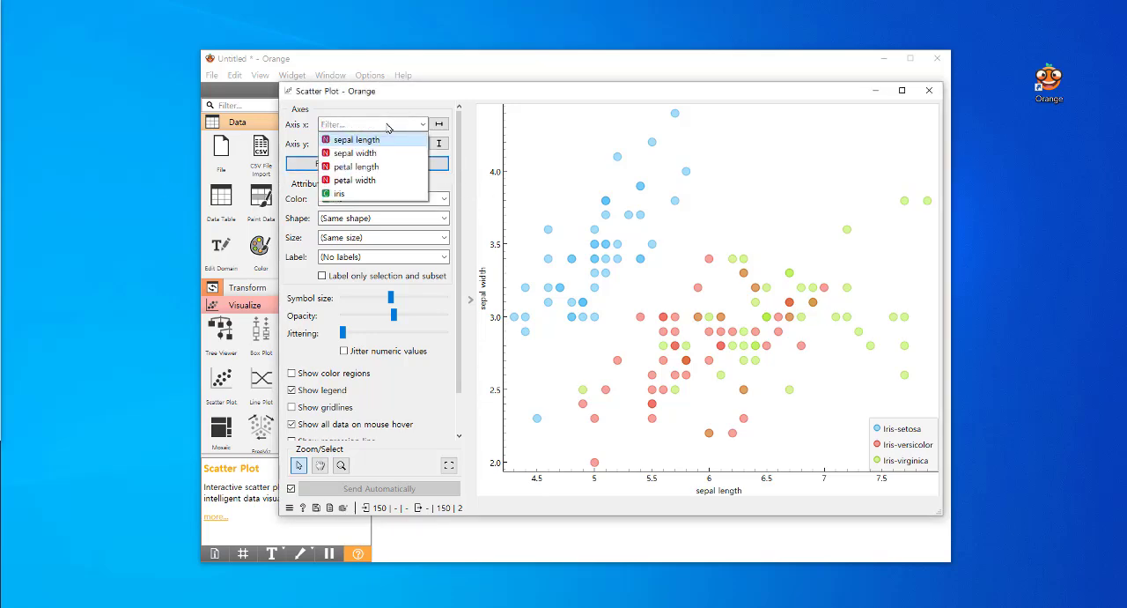
left_click(388, 168)
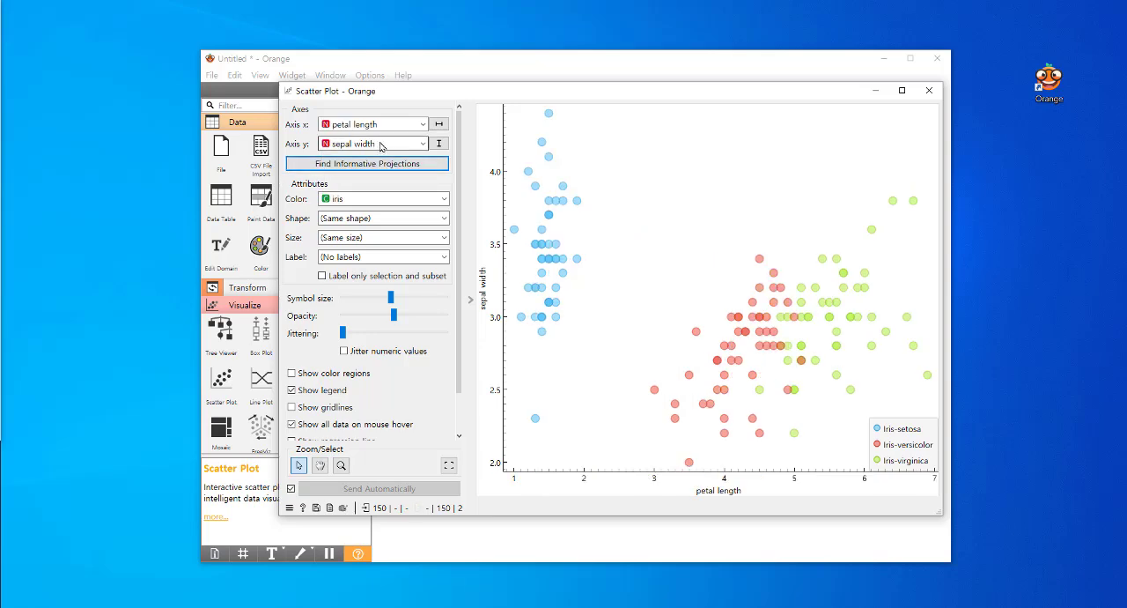
left_click(387, 143)
left_click(381, 200)
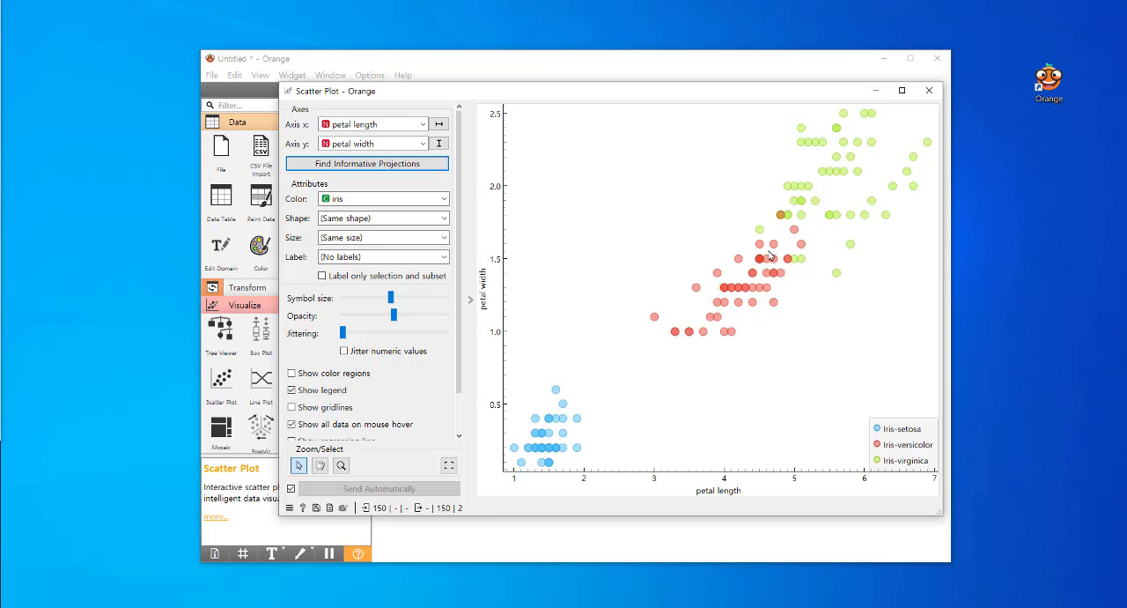
Set the scatter plot's point shape to vary by iris and show color regions
left_click(440, 220)
left_click(397, 259)
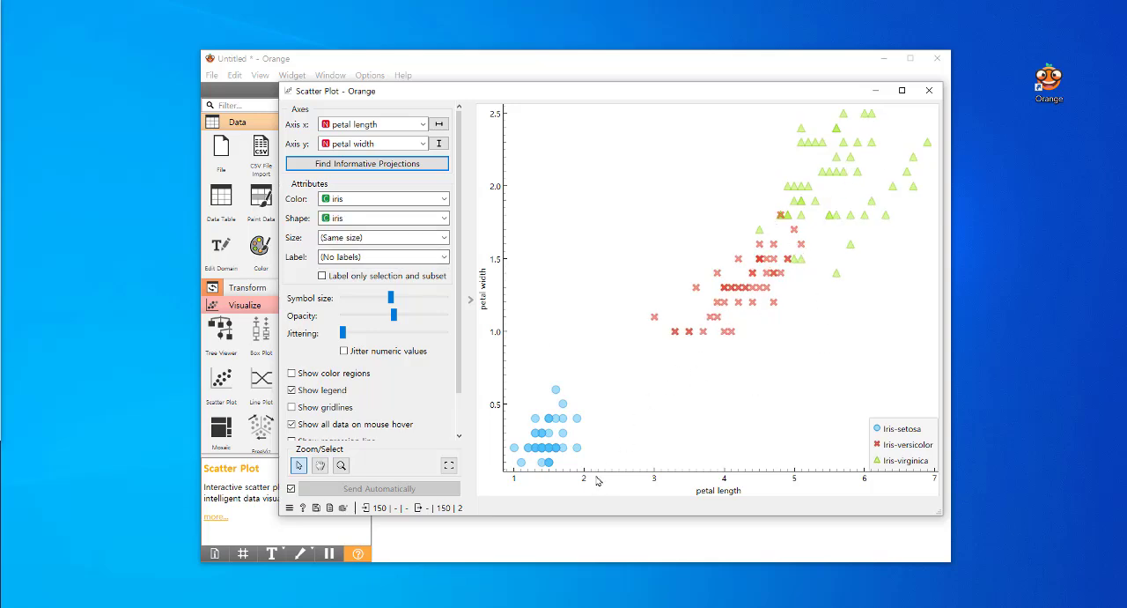
left_click(292, 373)
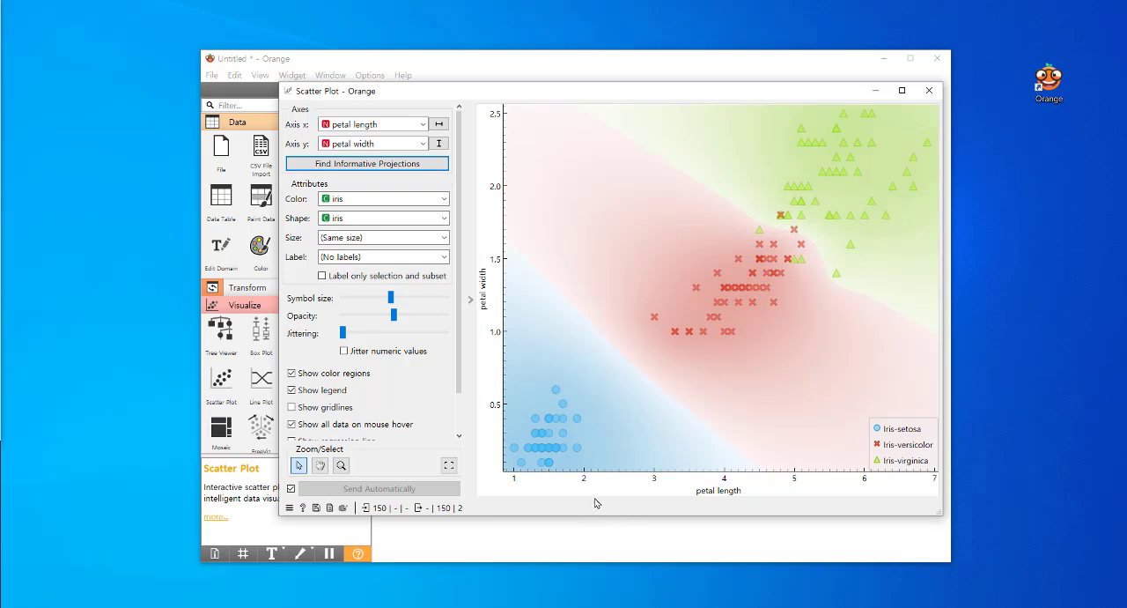
Set the scatter plot's x axis to sepal length and its y axis to sepal width
left_click(372, 124)
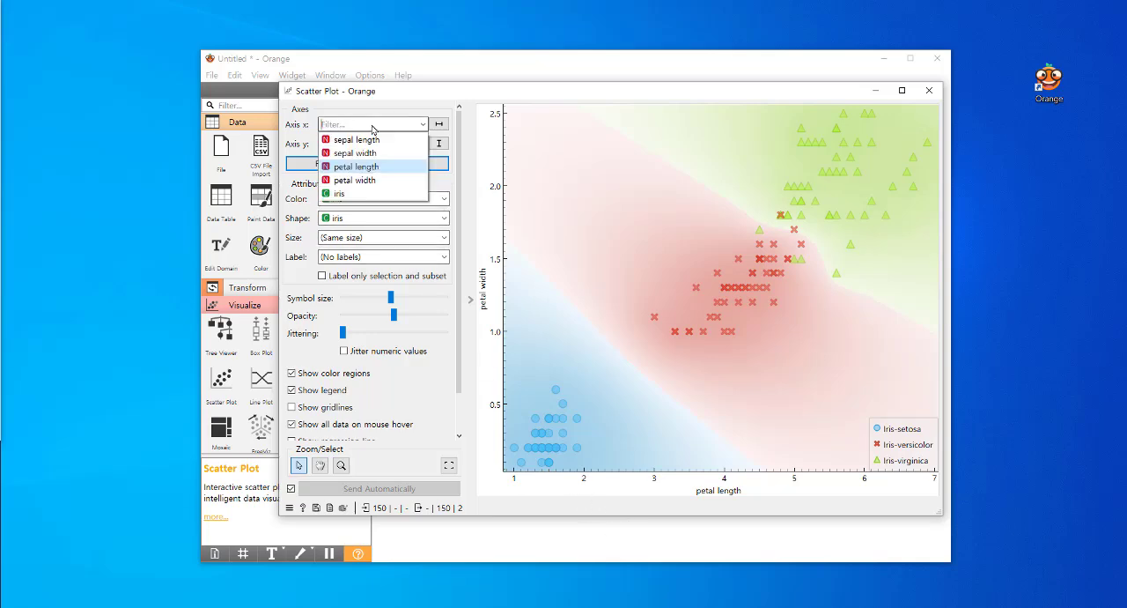
left_click(372, 139)
left_click(373, 144)
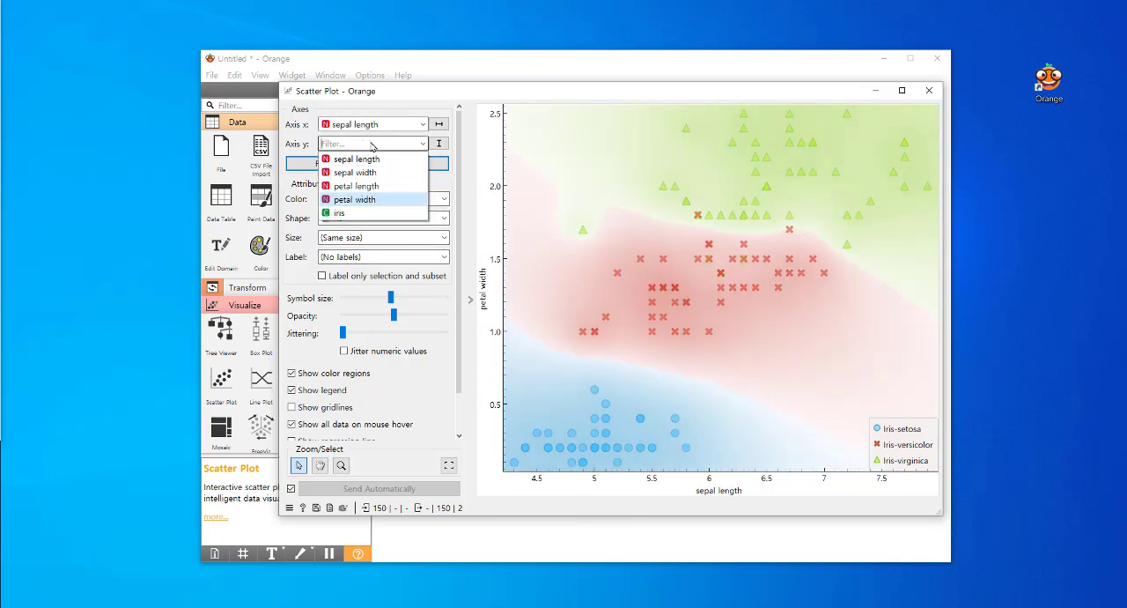
left_click(373, 172)
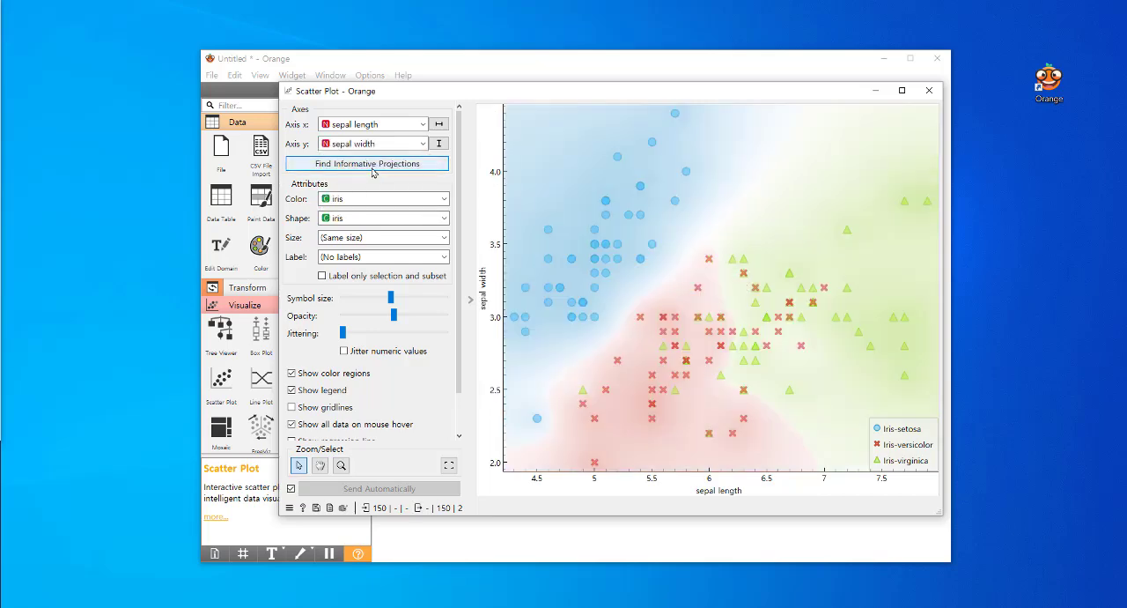
Return the scatter plot's axes to petal length for x and petal width for y, and close the plot window
left_click(372, 124)
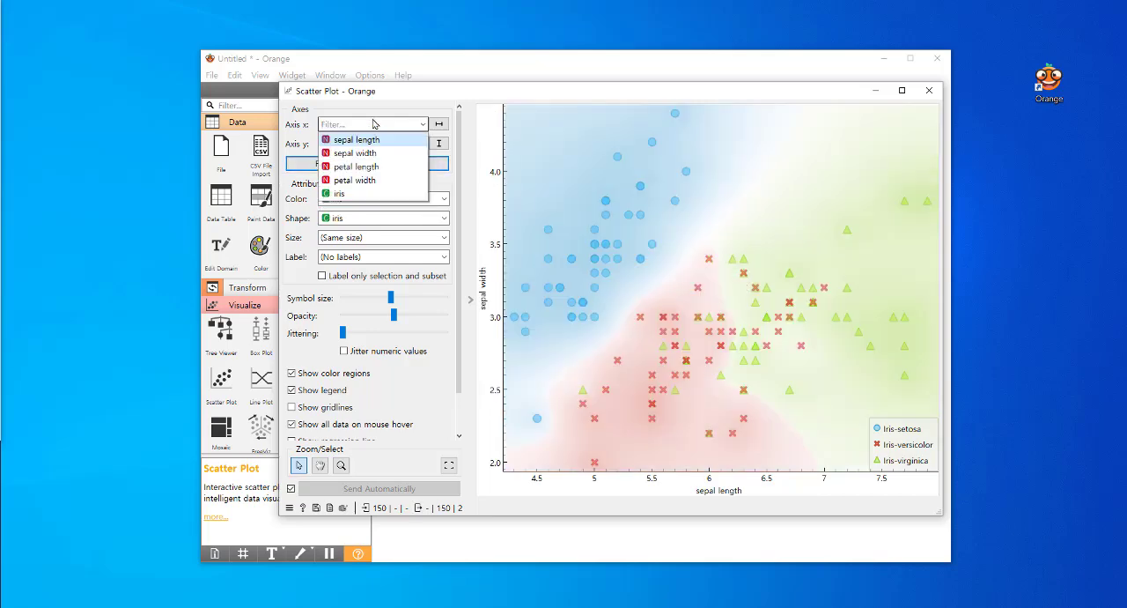
left_click(375, 166)
left_click(373, 144)
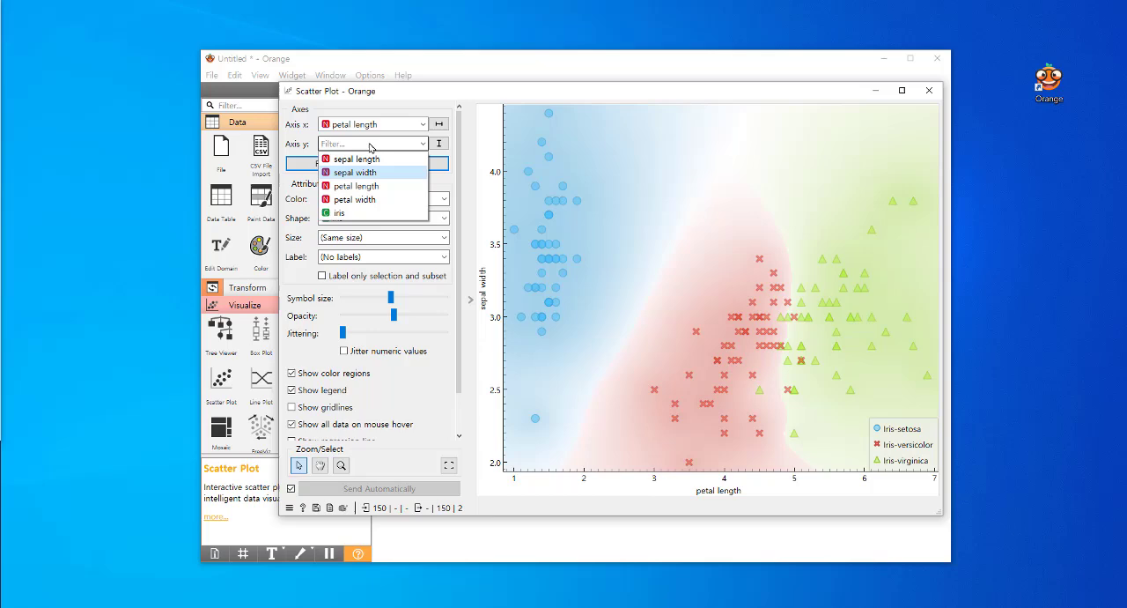
left_click(376, 201)
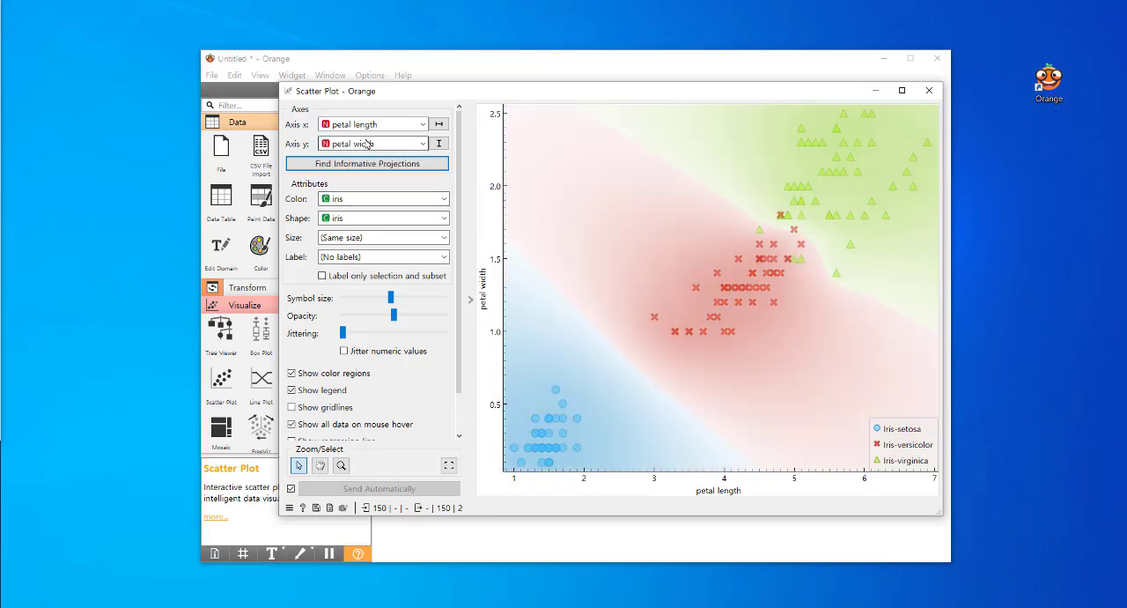
left_click(371, 126)
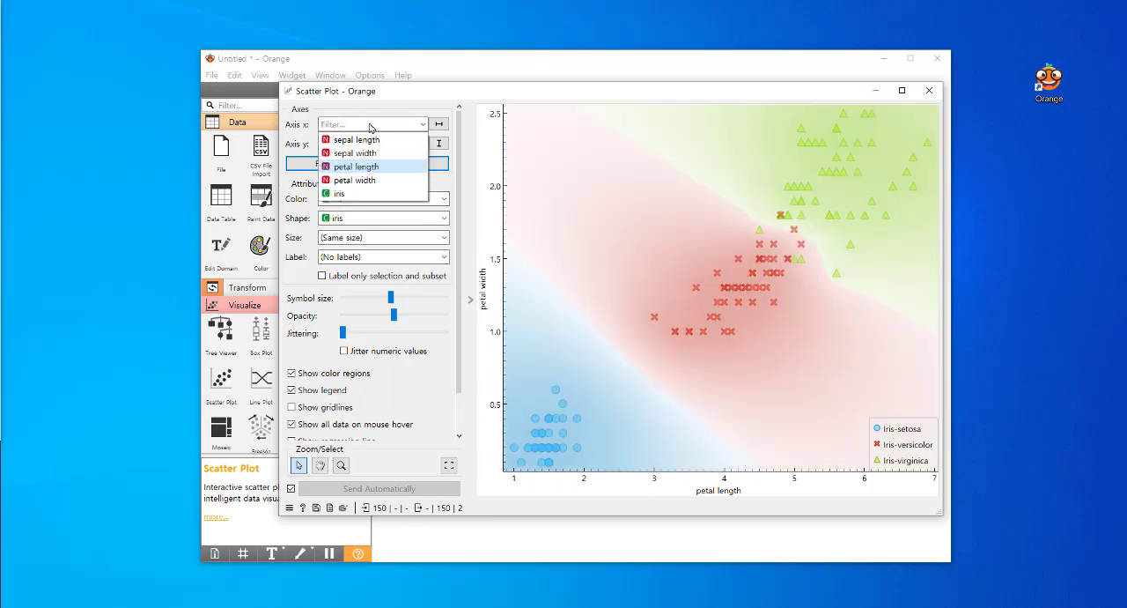
left_click(370, 167)
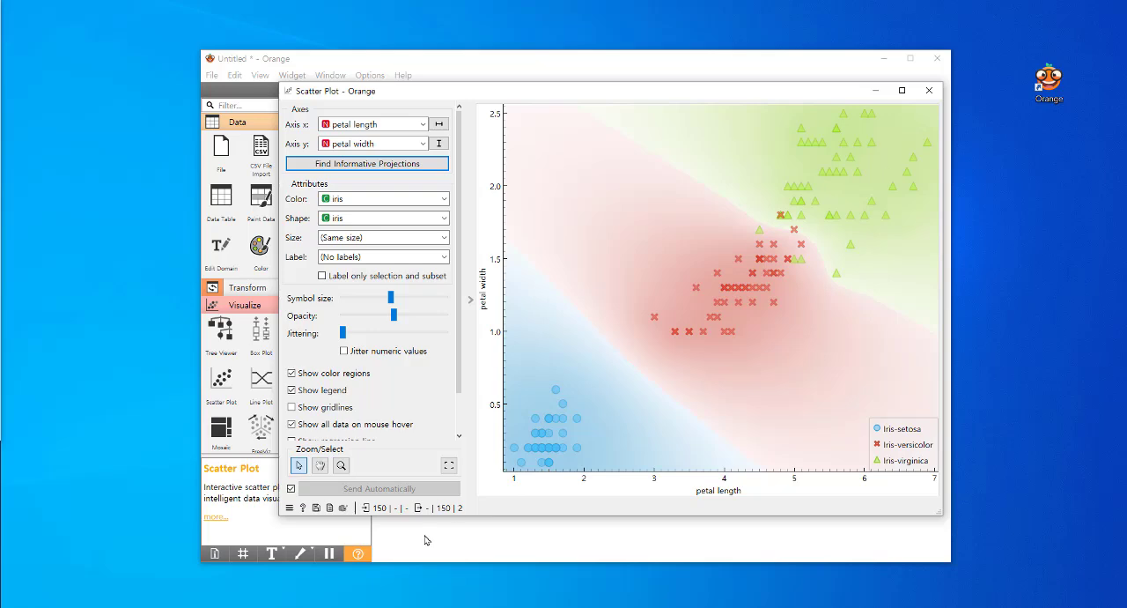
left_click(929, 90)
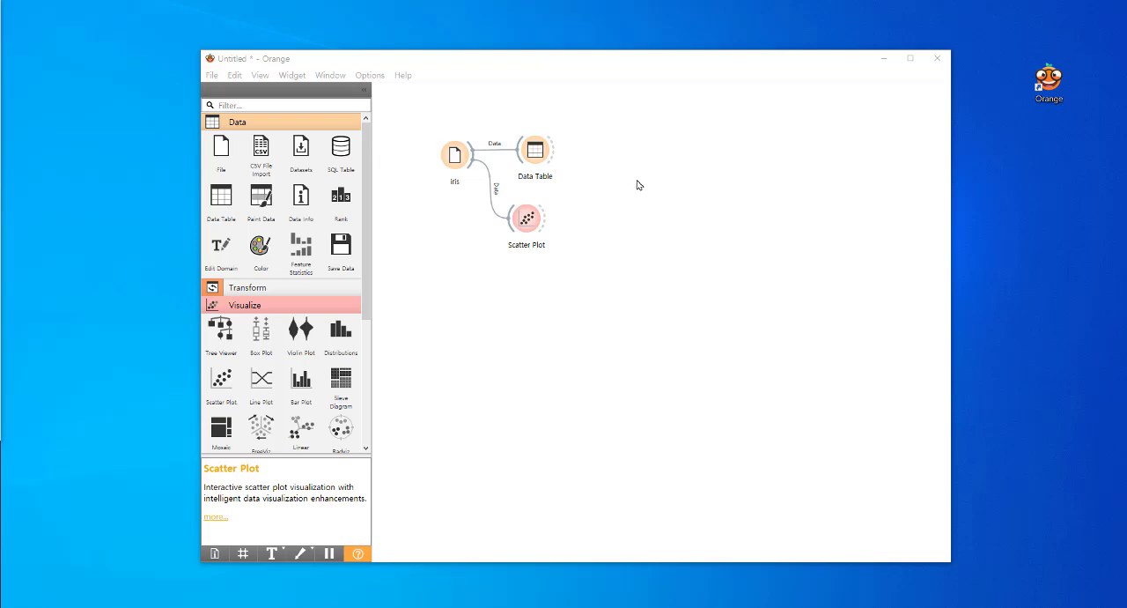
Add a Data Sampler connected to the Data Table and sample a fixed proportion of 70% of the data
left_click(271, 289)
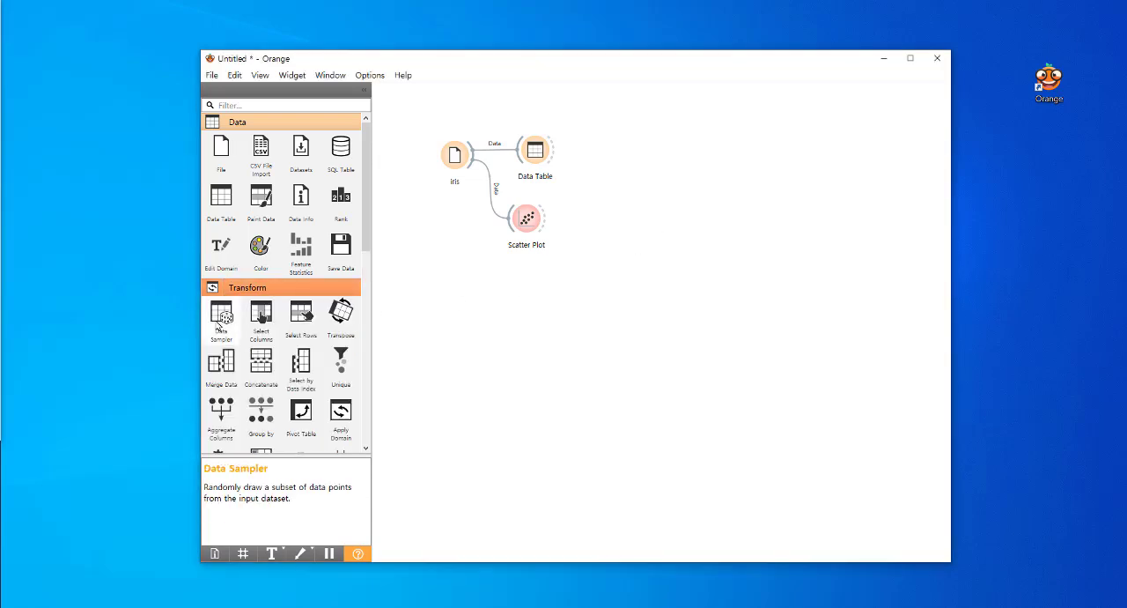
left_click_drag(221, 316, 600, 157)
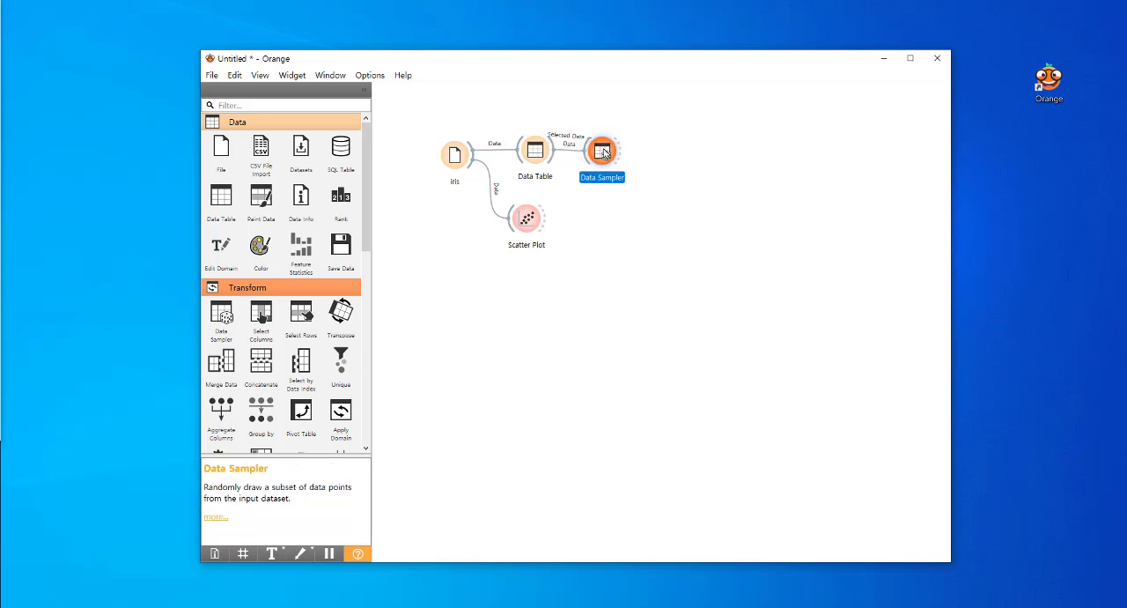
double_click(611, 152)
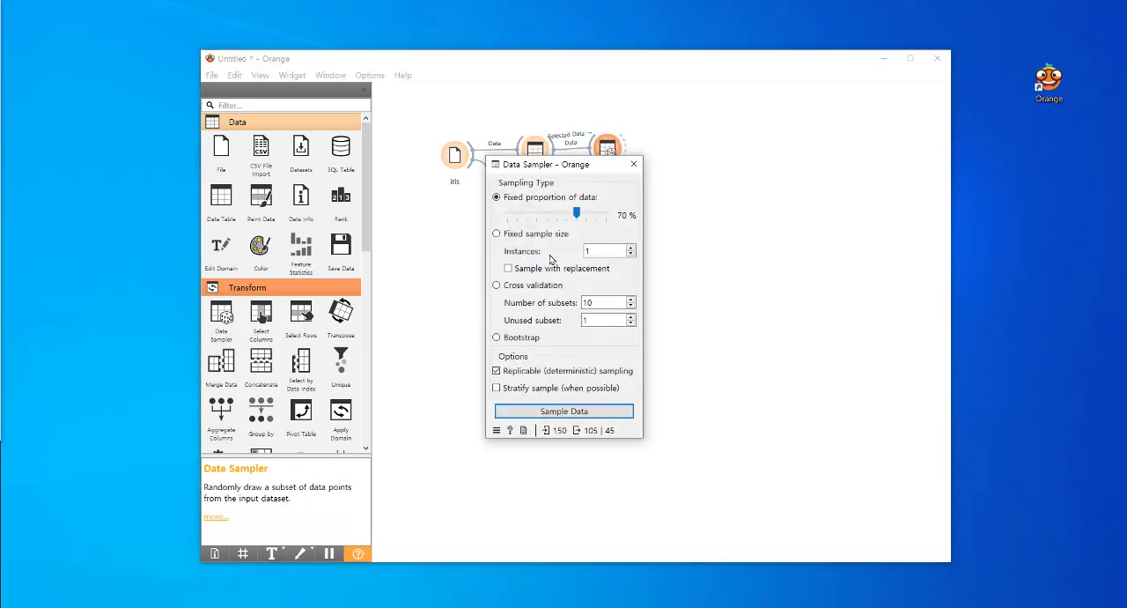
left_click(578, 415)
mouse_move(561, 433)
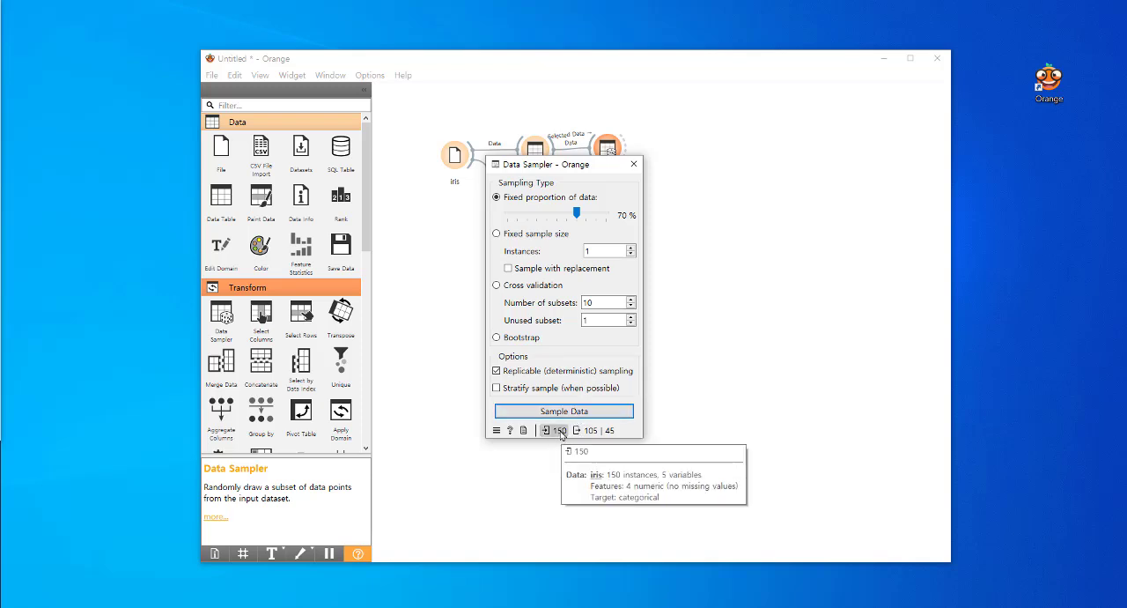
left_click(700, 327)
left_click(612, 156)
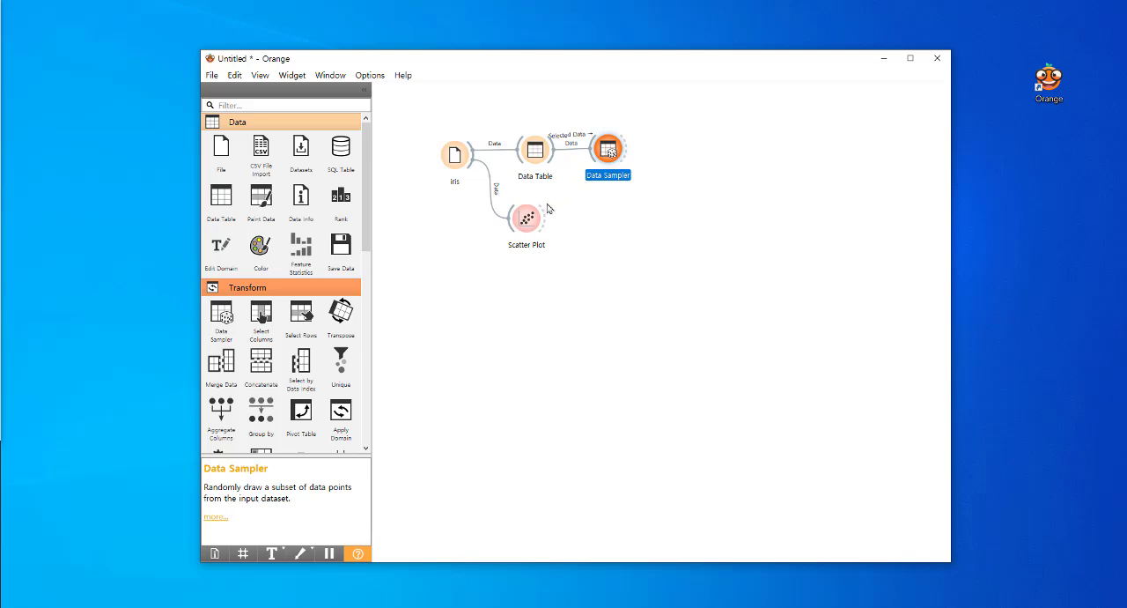
Add a kNN model widget to the workflow, placed beyond the Data Sampler
left_click(251, 287)
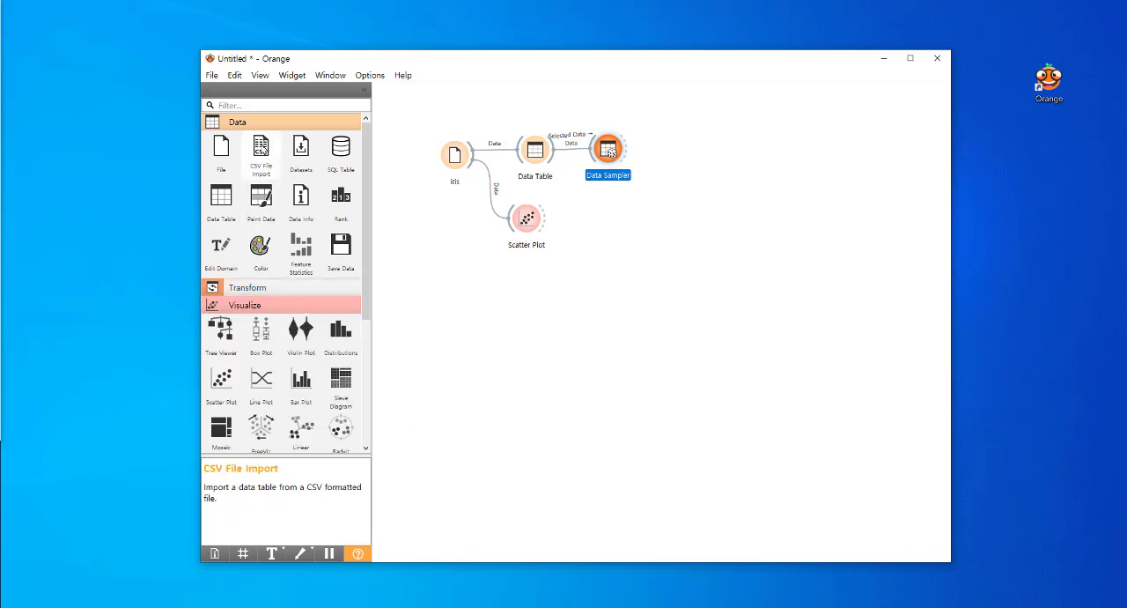
left_click(266, 122)
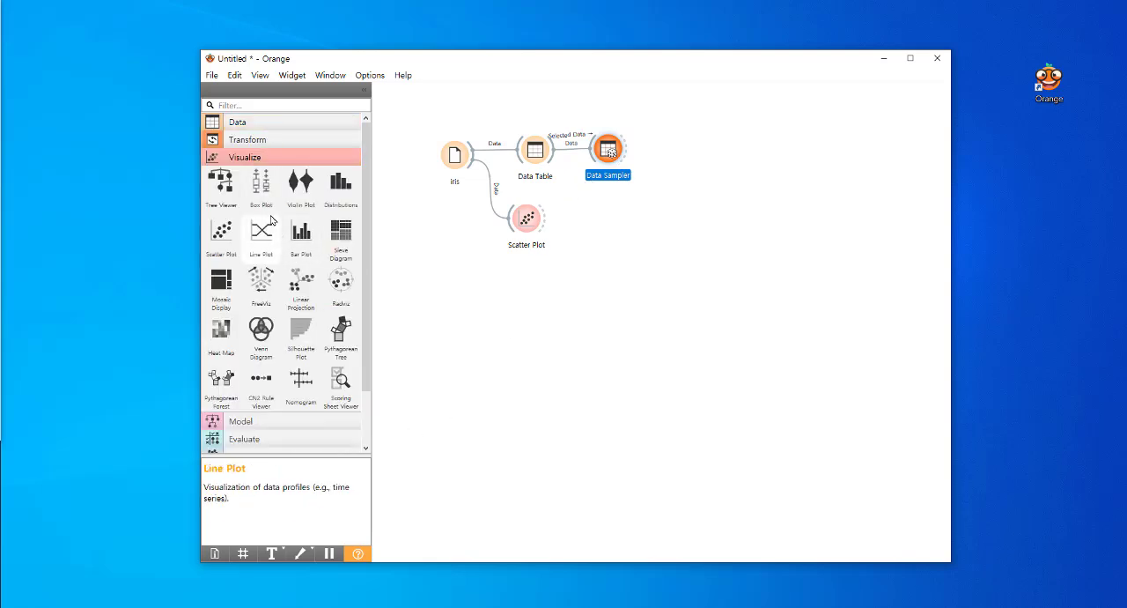
left_click(270, 158)
left_click(286, 176)
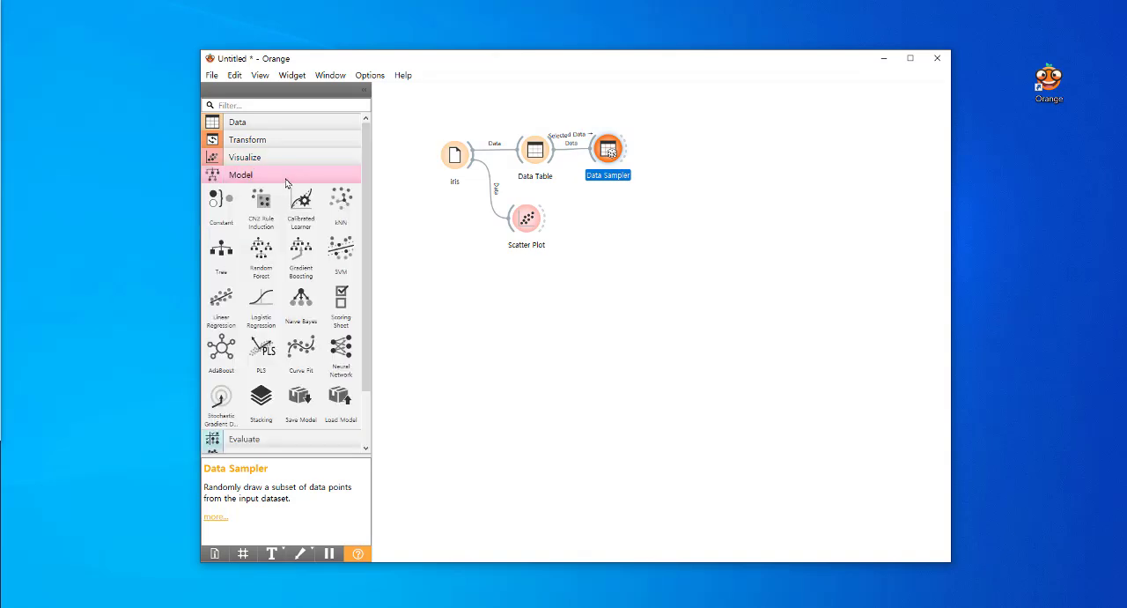
left_click_drag(340, 201, 644, 220)
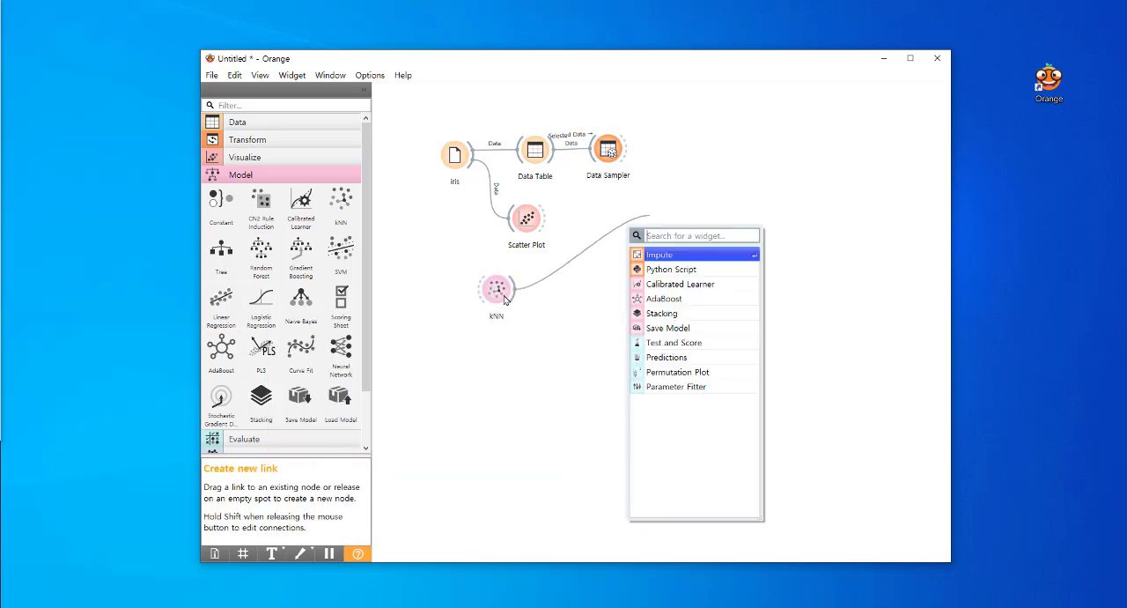
left_click_drag(505, 292, 703, 138)
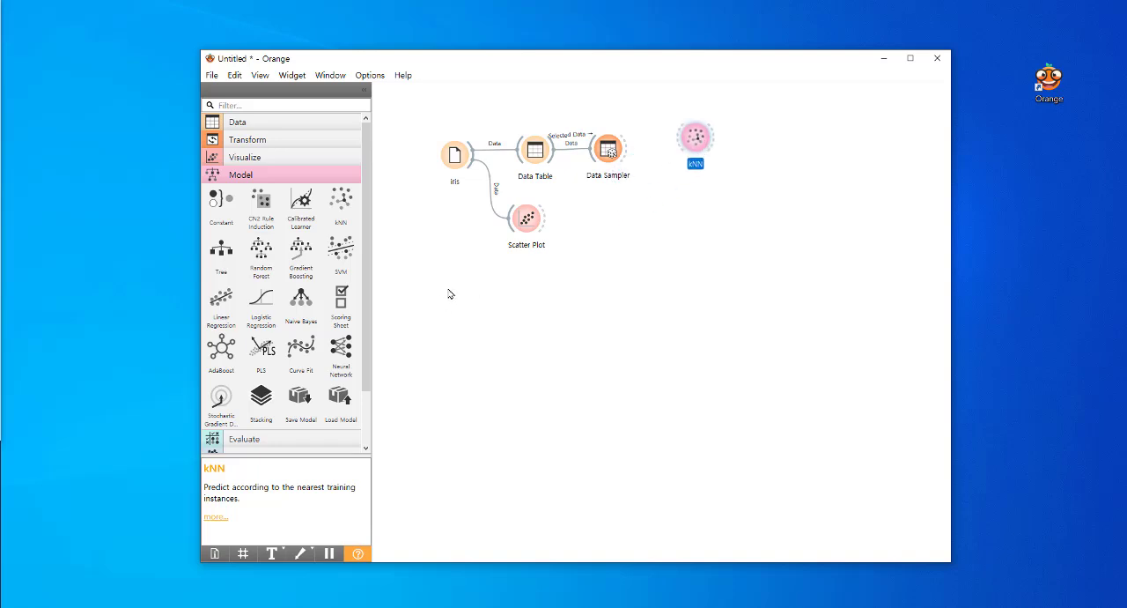
Add a Logistic Regression widget below kNN and connect the Data Sampler to both models
left_click(265, 303)
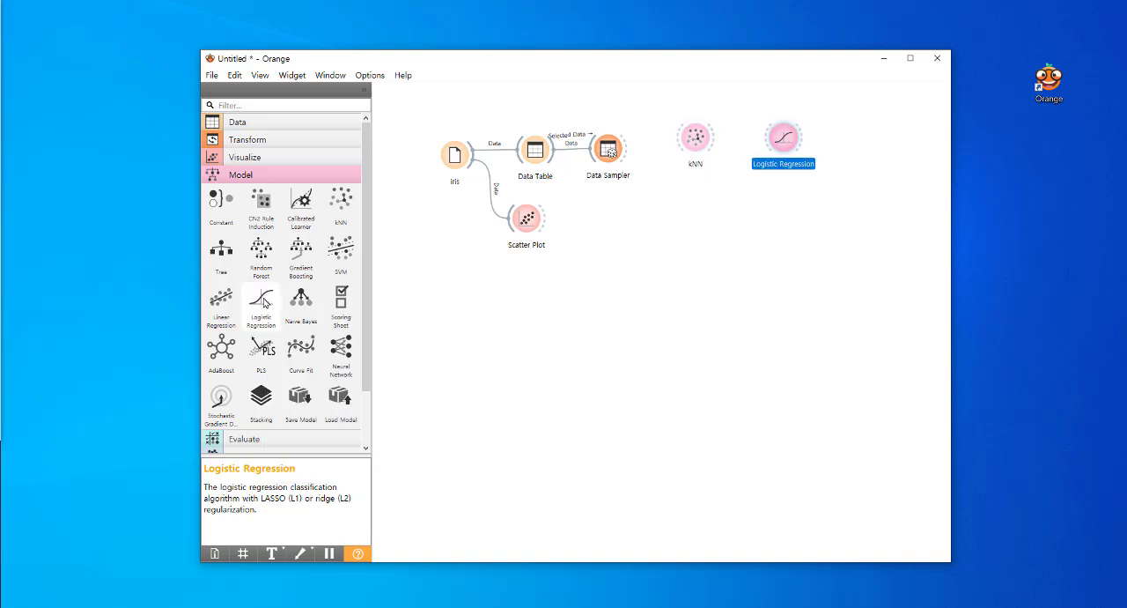
left_click_drag(792, 144, 709, 224)
left_click_drag(695, 139, 714, 110)
left_click_drag(701, 229, 714, 217)
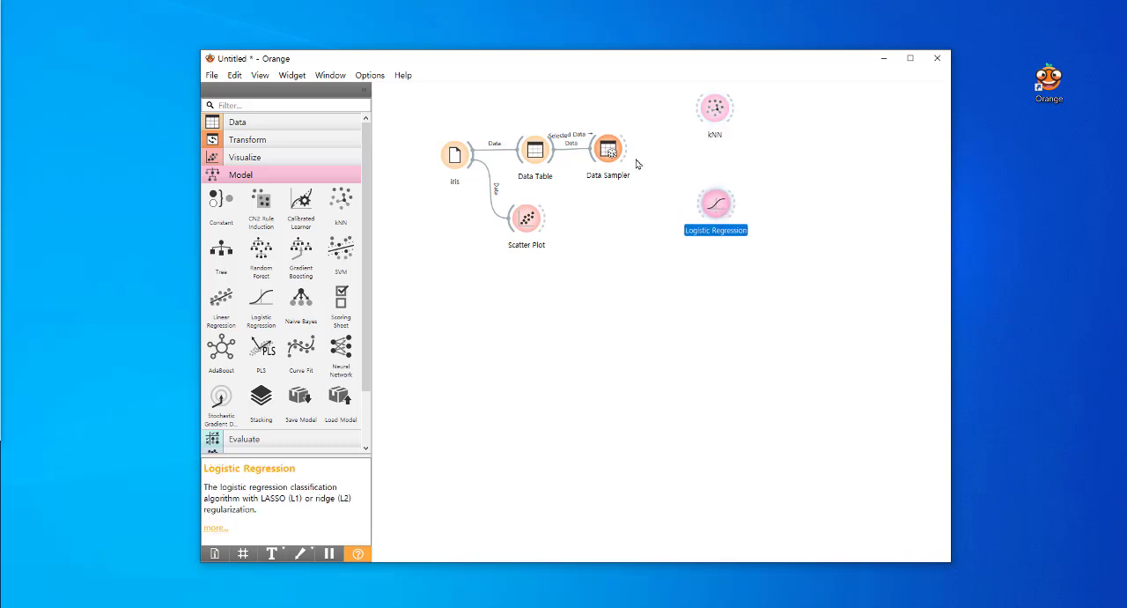
left_click_drag(628, 147, 703, 105)
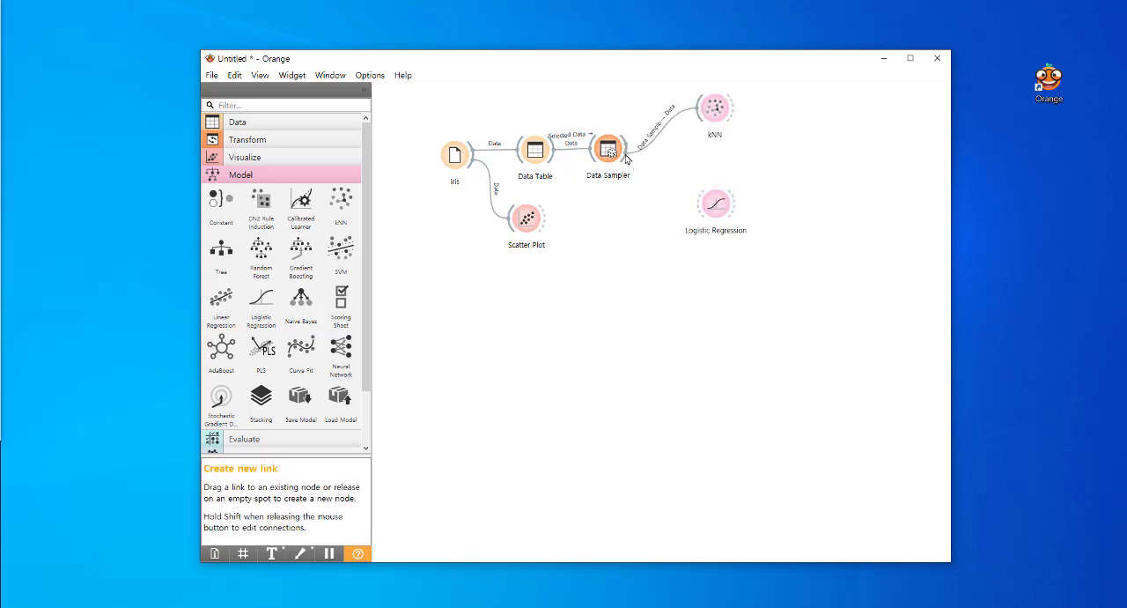
left_click_drag(628, 148, 709, 210)
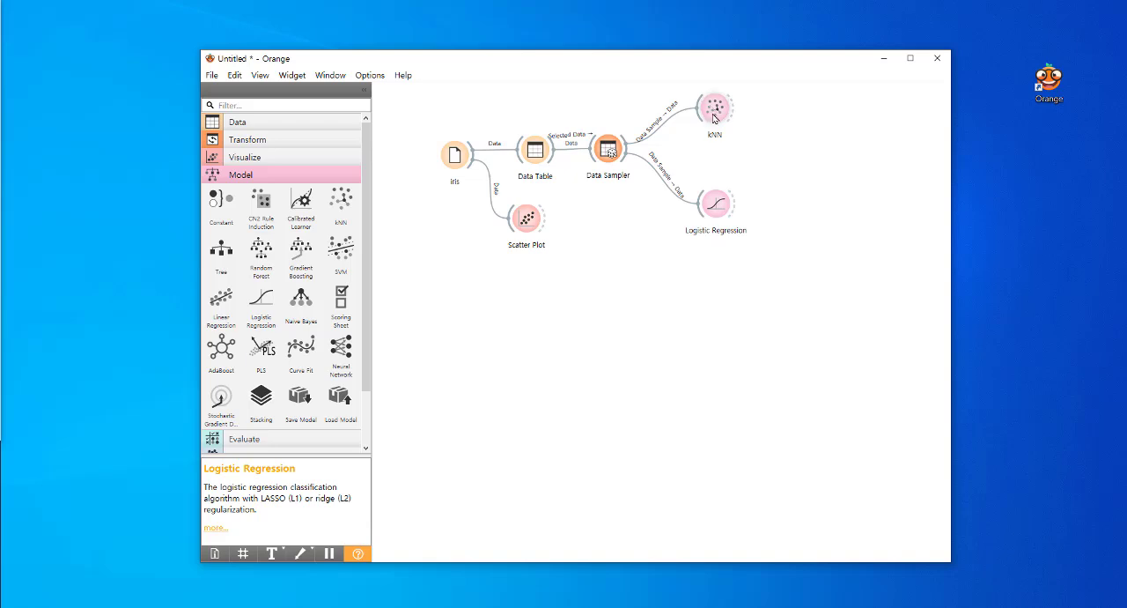
Examine the kNN settings and the Logistic Regression settings, selecting Ridge (L2) as the latter's regularization type
double_click(715, 113)
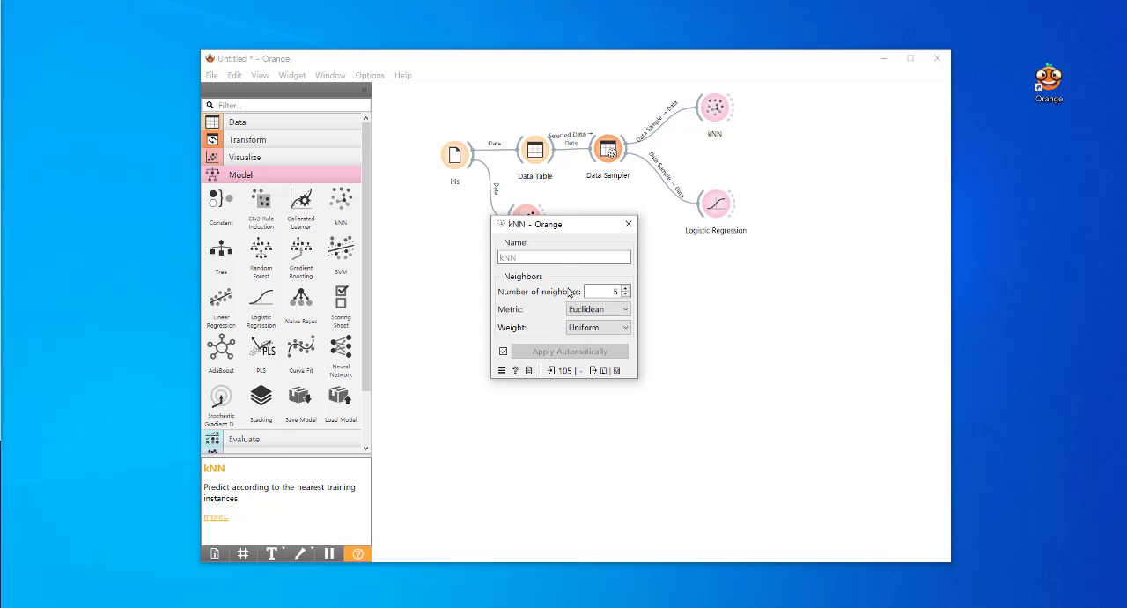
left_click(628, 224)
double_click(717, 205)
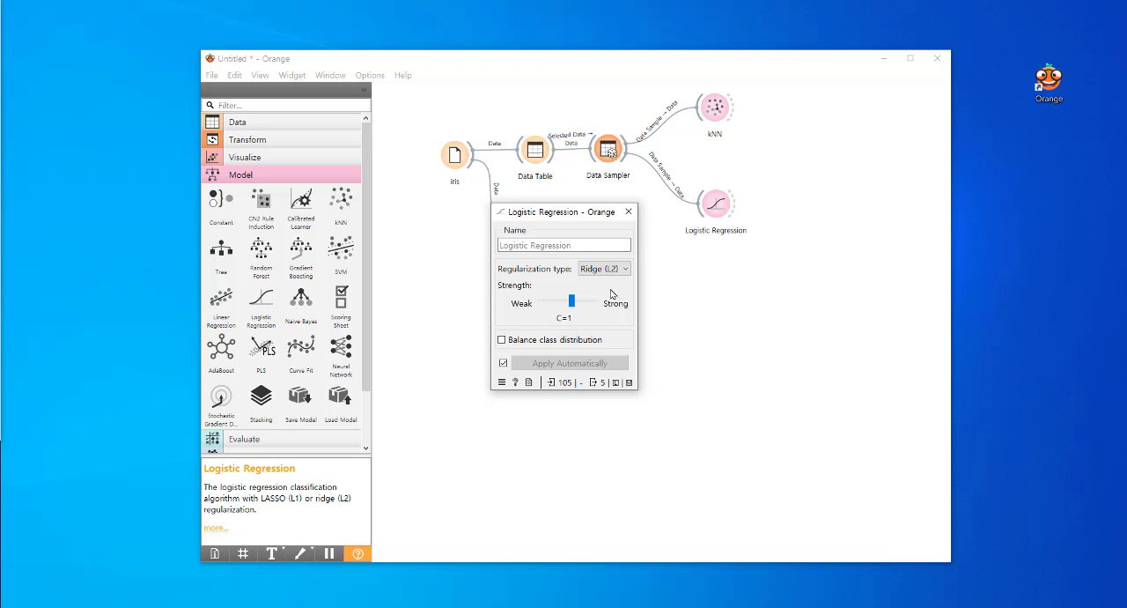
left_click(629, 269)
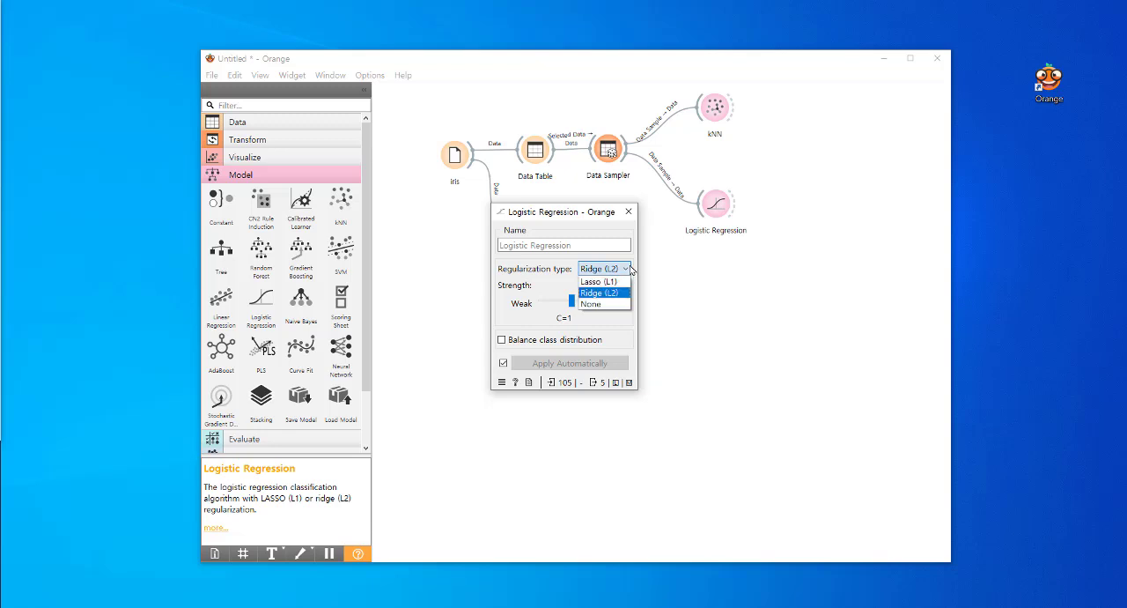
left_click(609, 292)
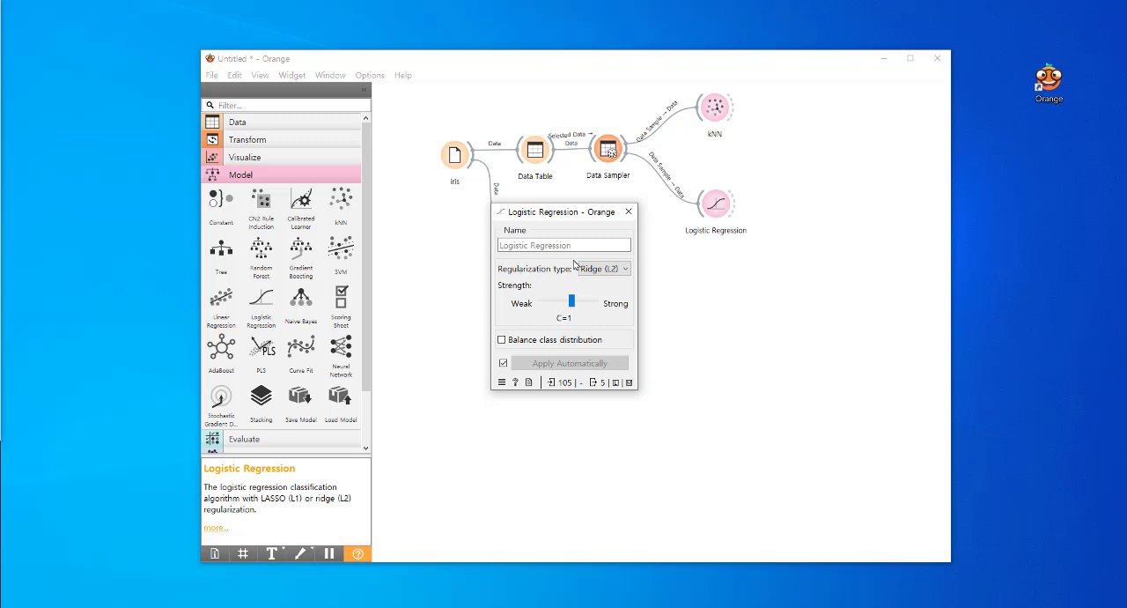
left_click(628, 212)
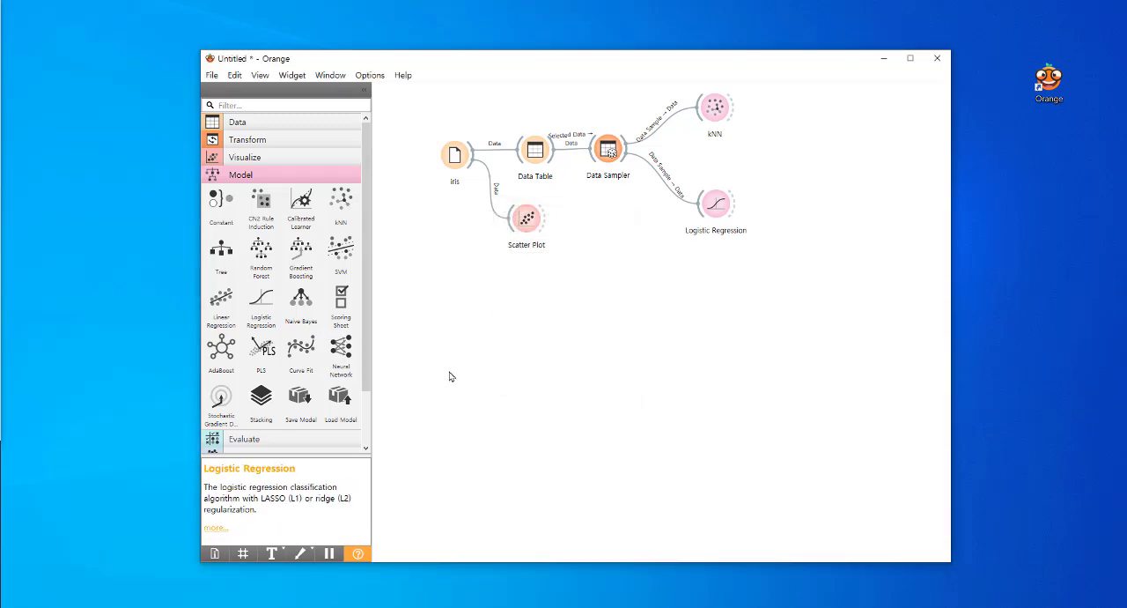
Add a Predictions widget and connect the Data Sampler, kNN and Logistic Regression to it
left_click(268, 176)
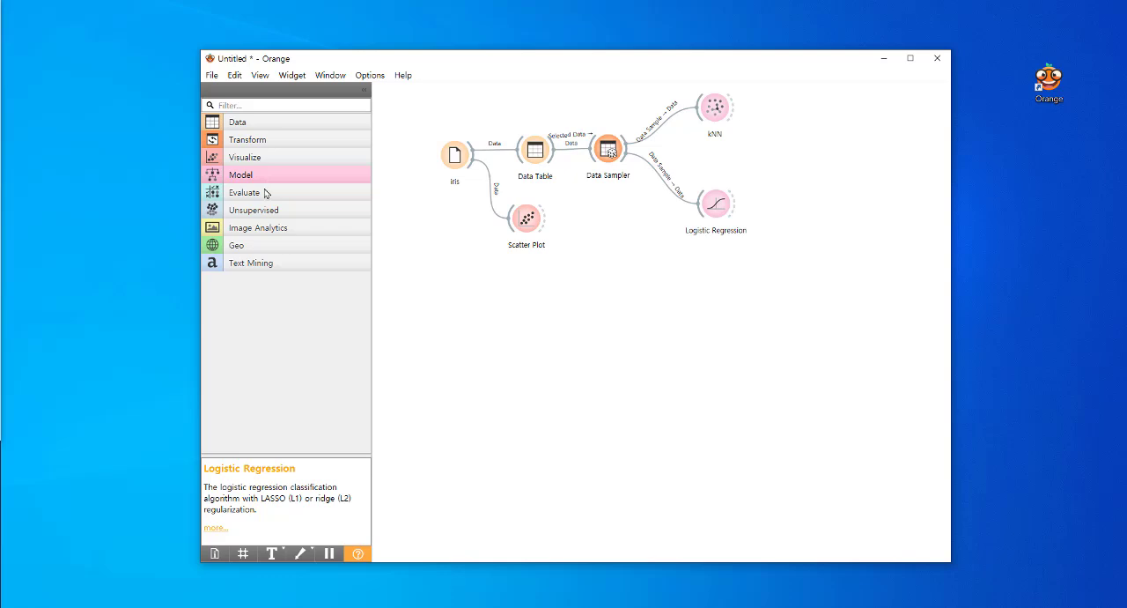
left_click(265, 193)
left_click_drag(261, 220, 803, 143)
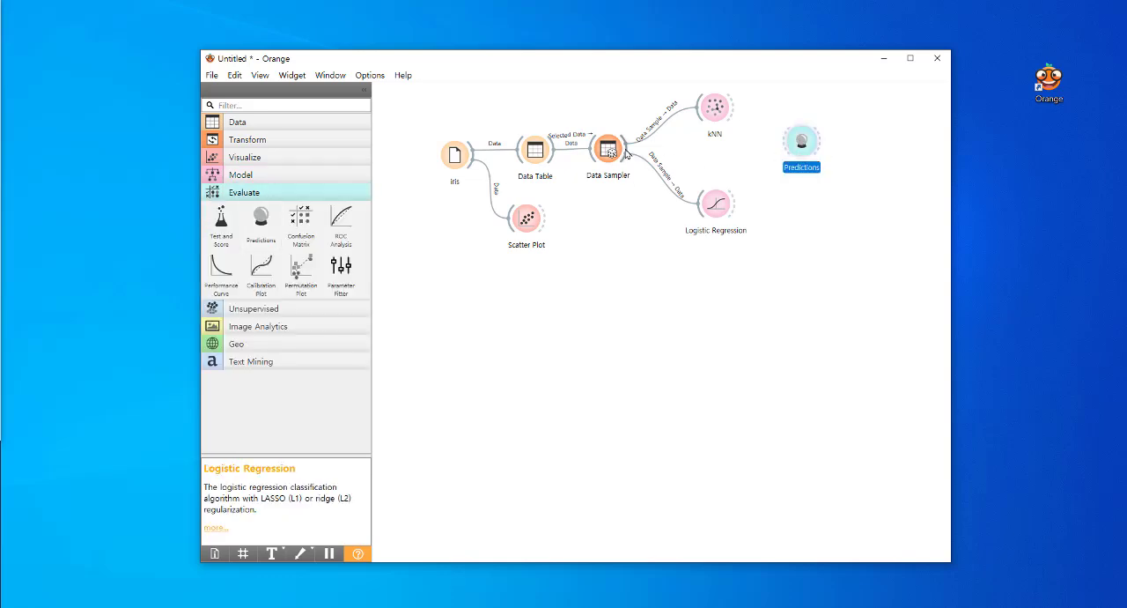
left_click_drag(627, 155, 798, 143)
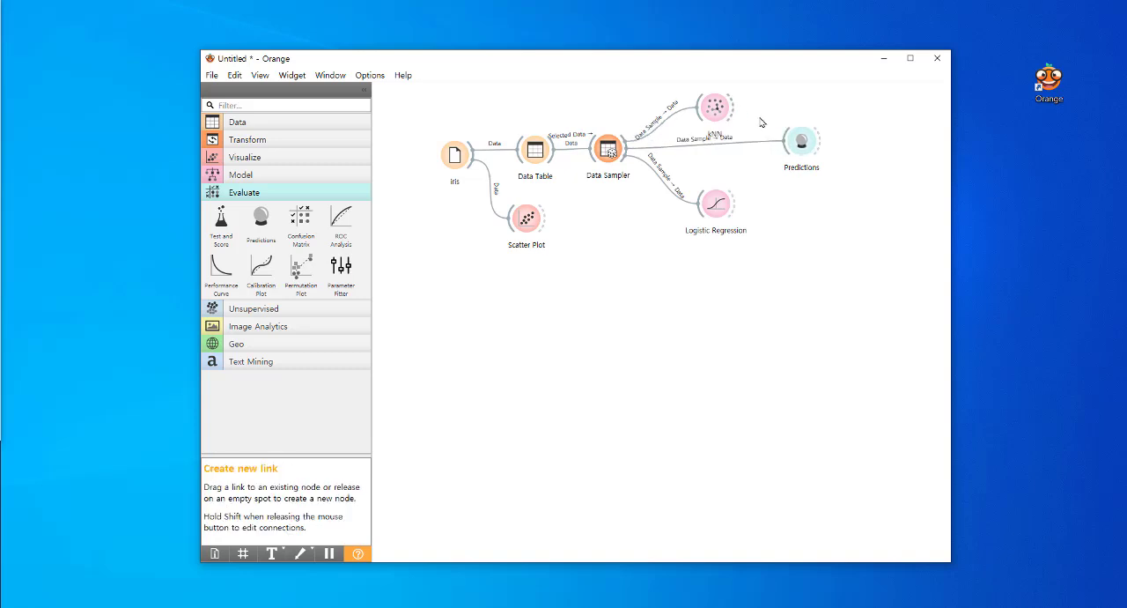
left_click_drag(734, 107, 790, 141)
left_click_drag(735, 203, 792, 150)
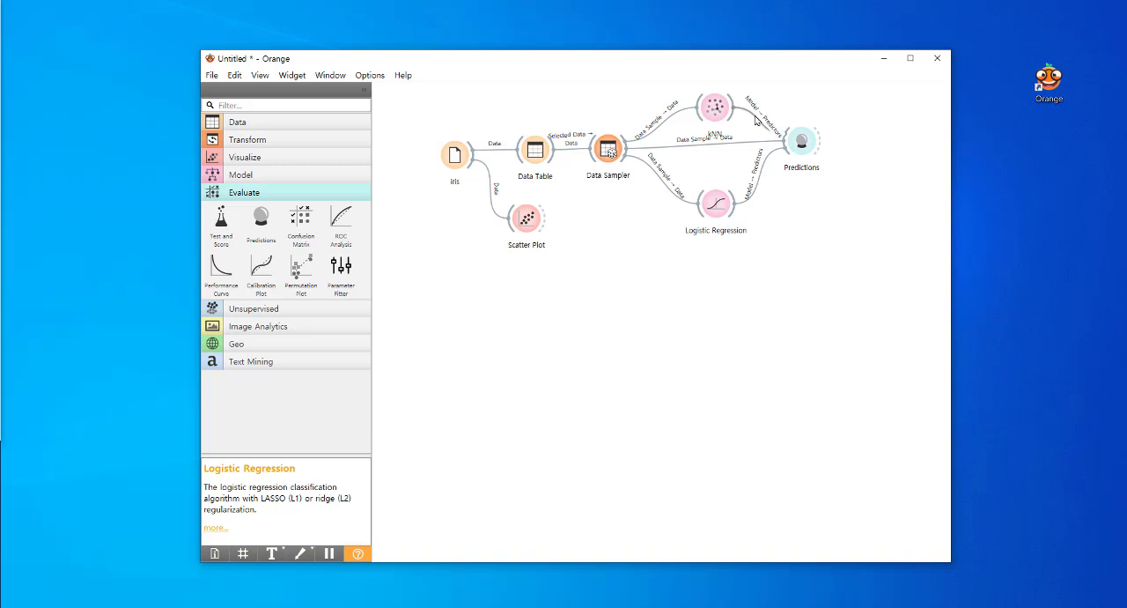
Check which Data Sampler output feeds kNN and Logistic Regression in their link settings
left_click(667, 125)
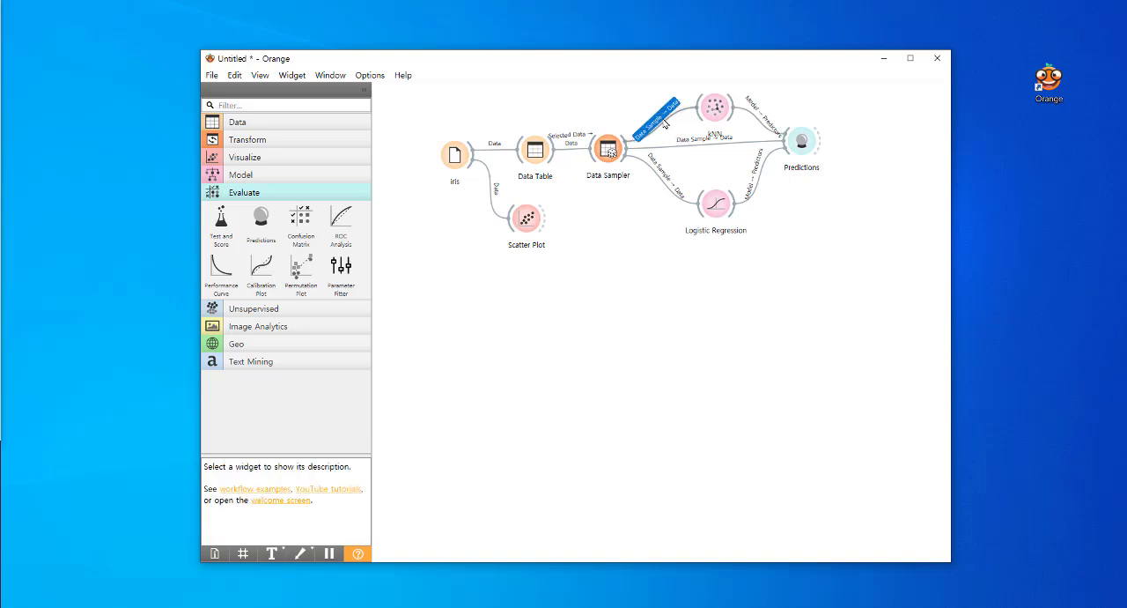
double_click(666, 125)
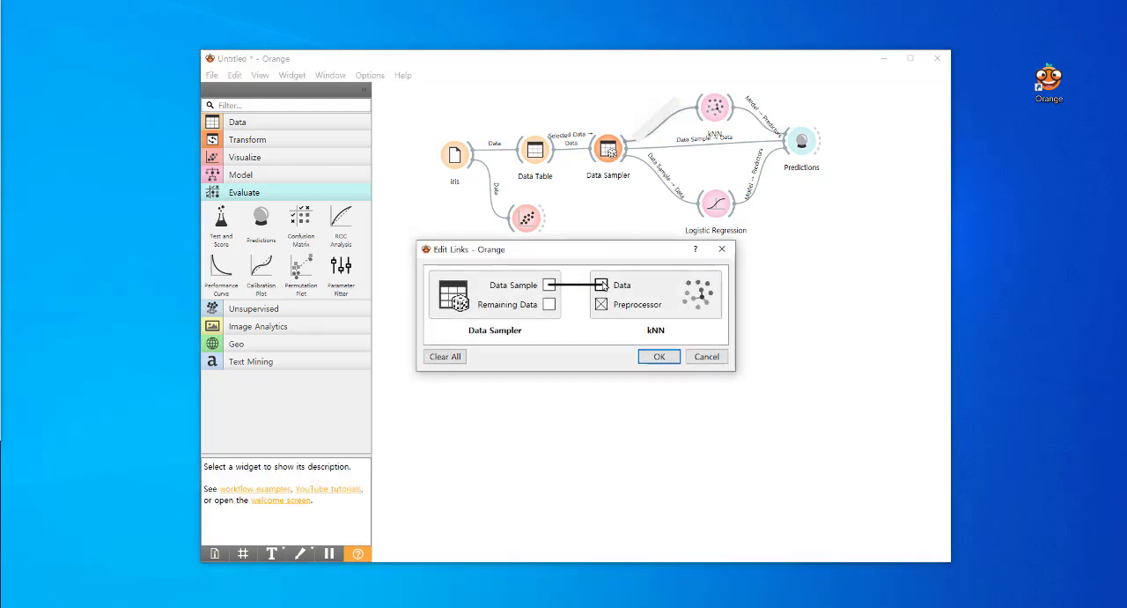
left_click(659, 356)
double_click(669, 188)
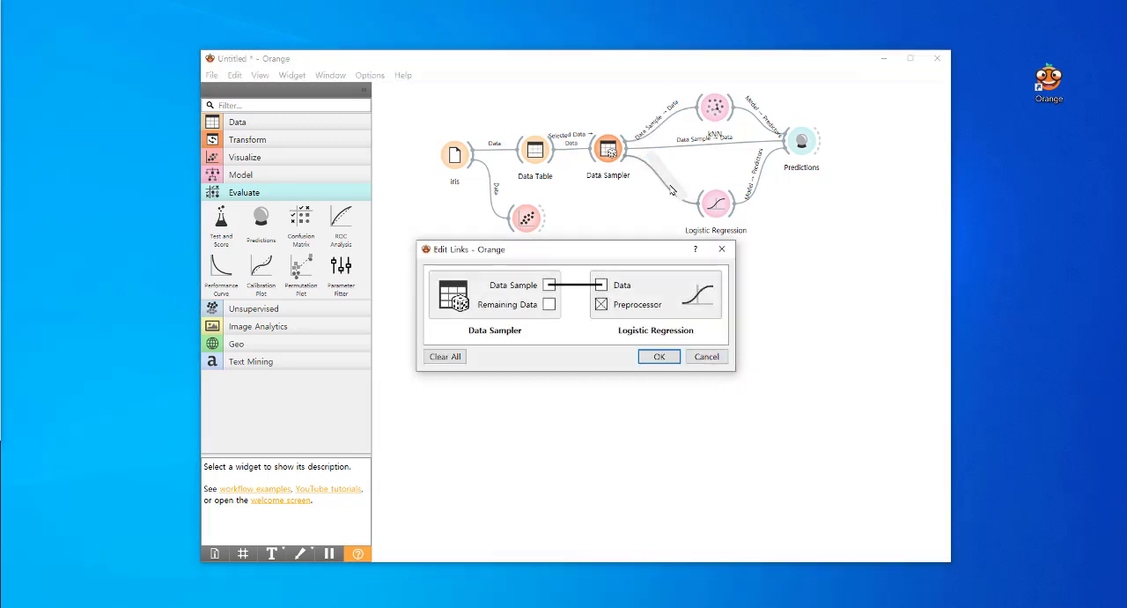
left_click(659, 356)
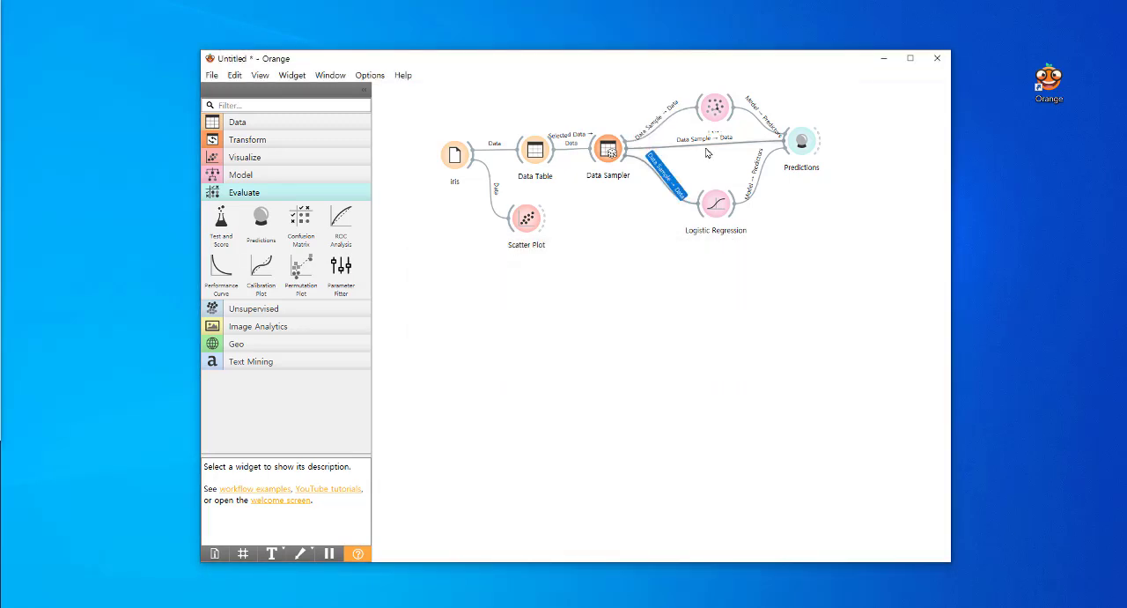
Relink the Data Sampler's Remaining Data output to the Data input of Predictions, and shift the Predictions widget slightly downward
double_click(706, 146)
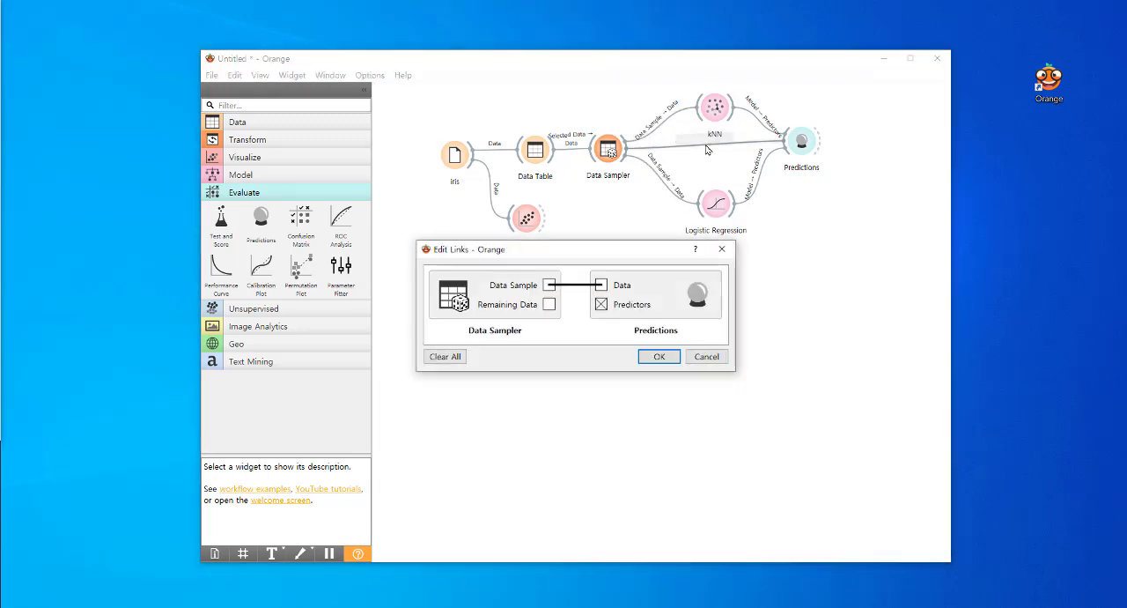
left_click(577, 285)
left_click_drag(550, 304, 602, 285)
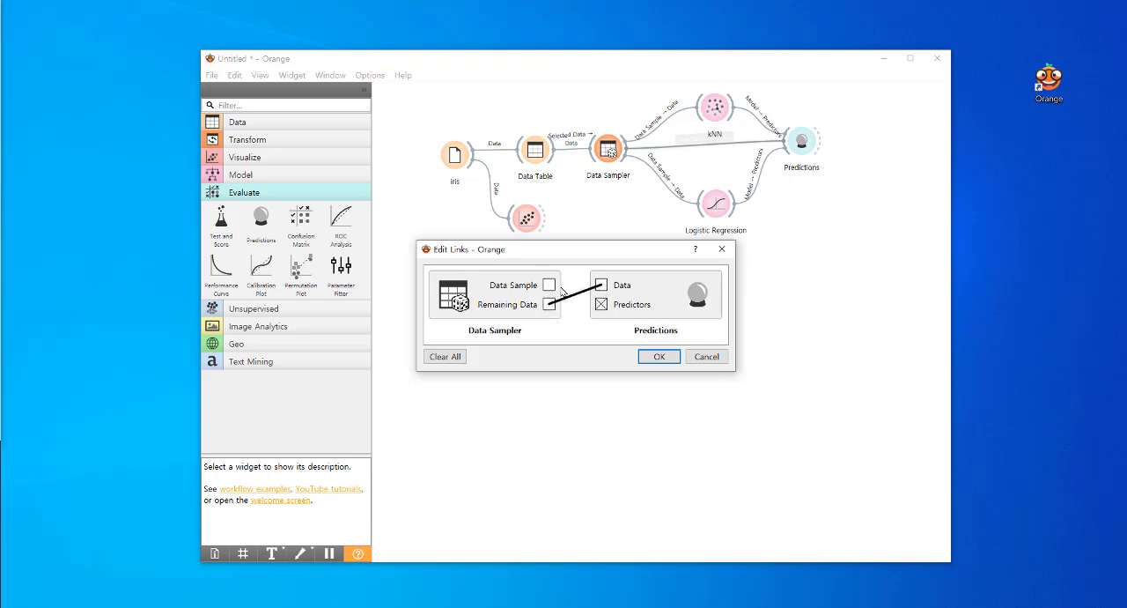
left_click(657, 357)
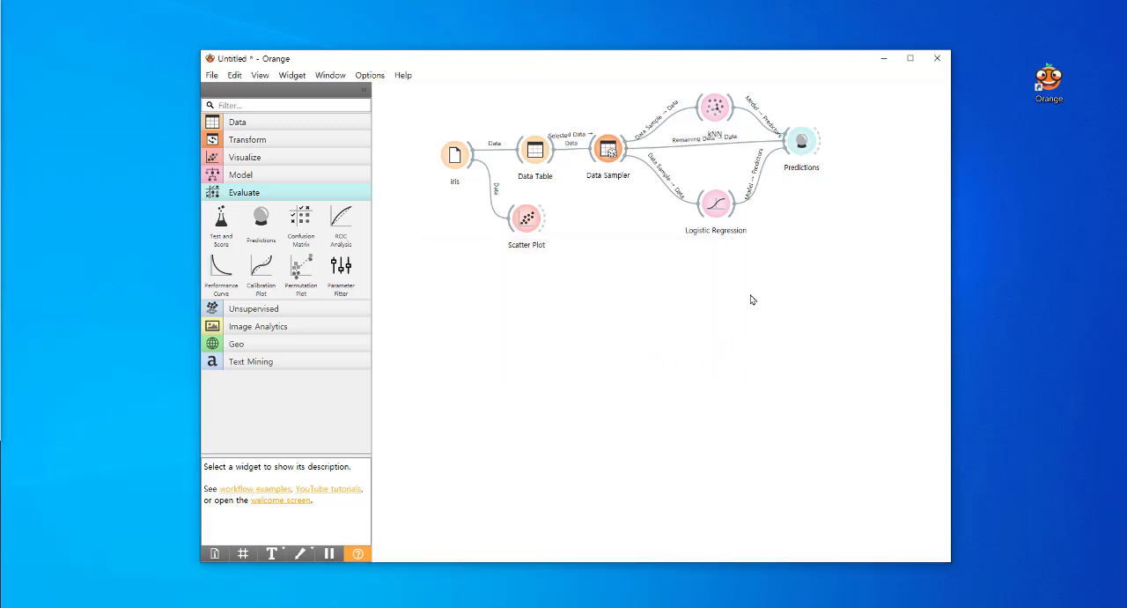
left_click_drag(797, 145, 803, 158)
Examine the Predictions results, comparing the kNN and Logistic Regression class probabilities, errors and performance scores across all rows
double_click(803, 159)
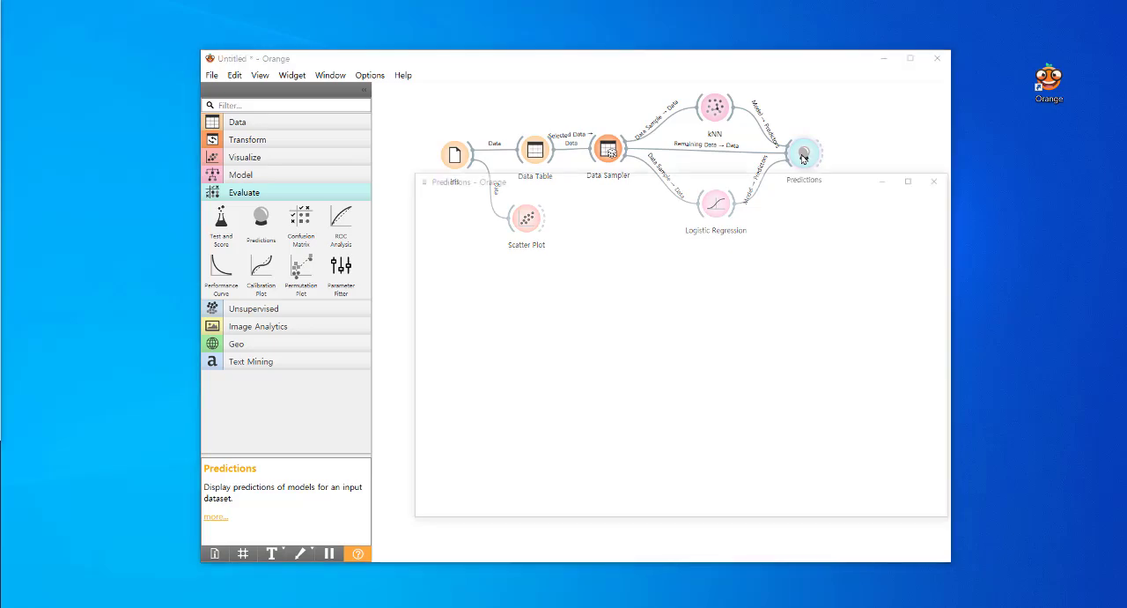
left_click_drag(687, 187, 616, 160)
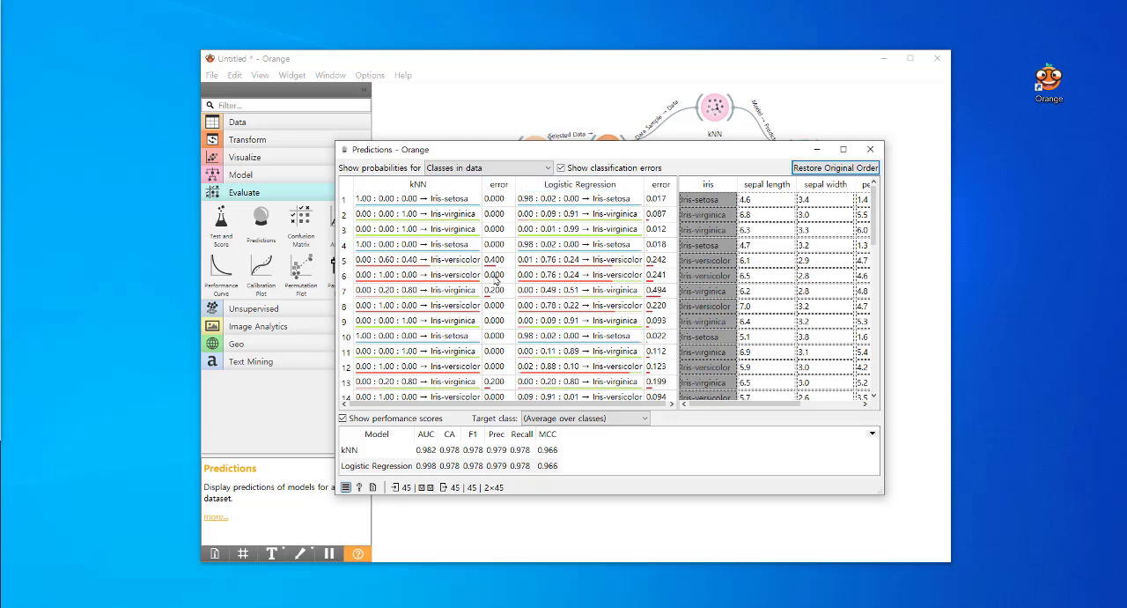
scroll(496, 280, "down", 10)
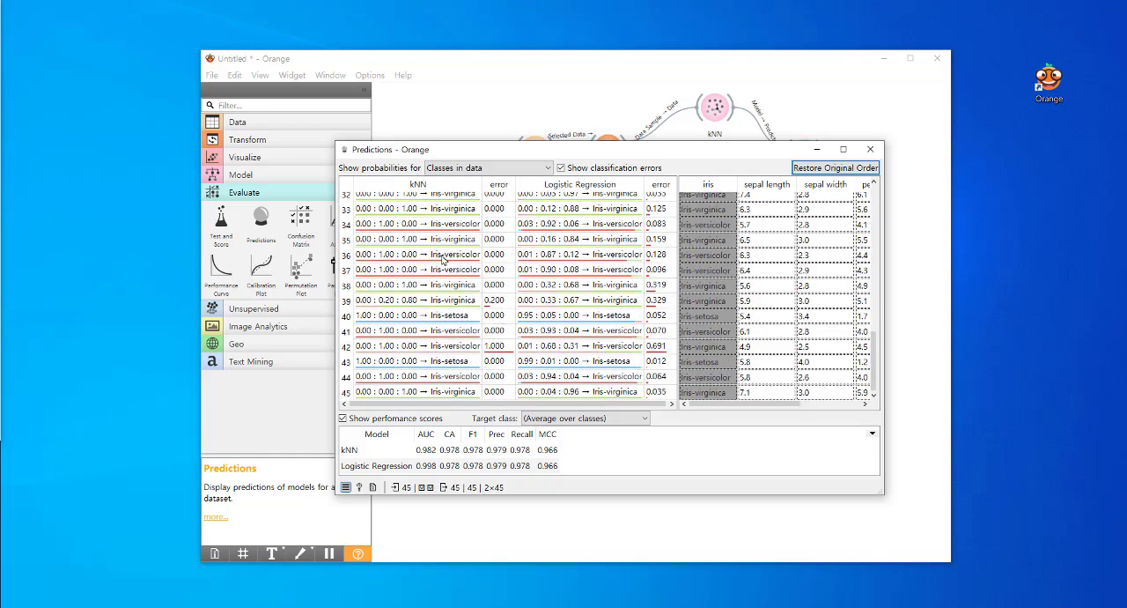
scroll(435, 373, "up", 10)
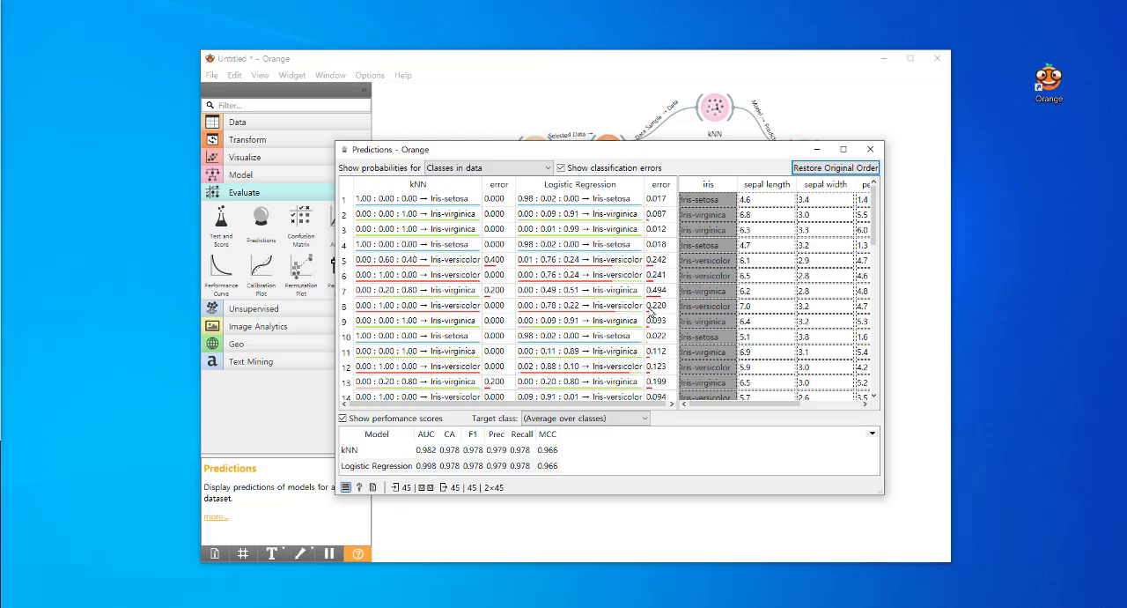
scroll(653, 311, "down", 1)
scroll(653, 312, "up", 1)
scroll(657, 326, "down", 6)
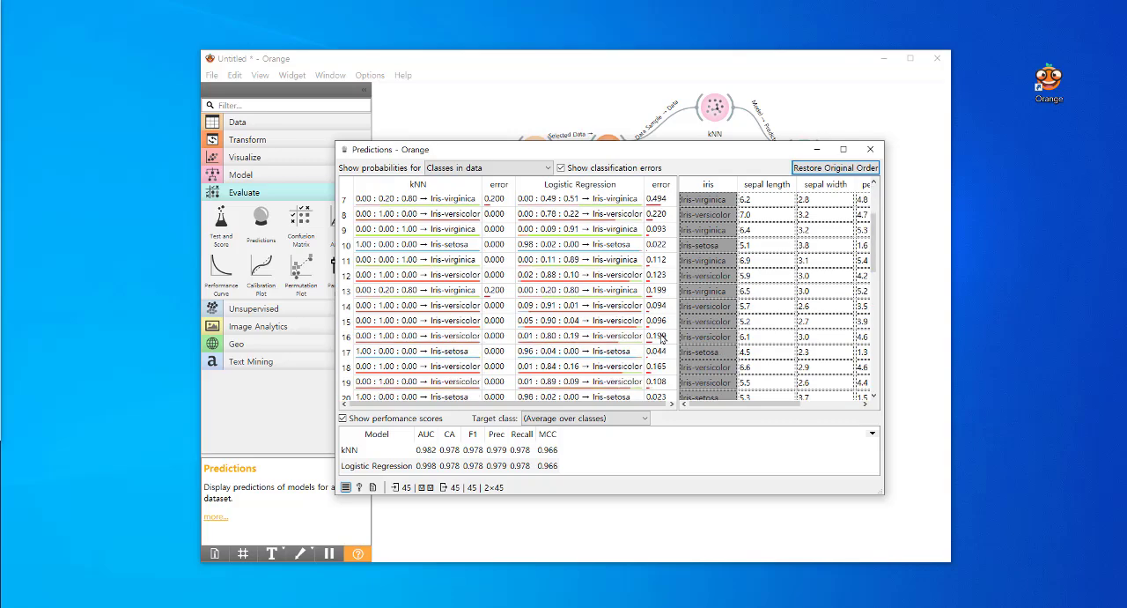
scroll(662, 339, "down", 5)
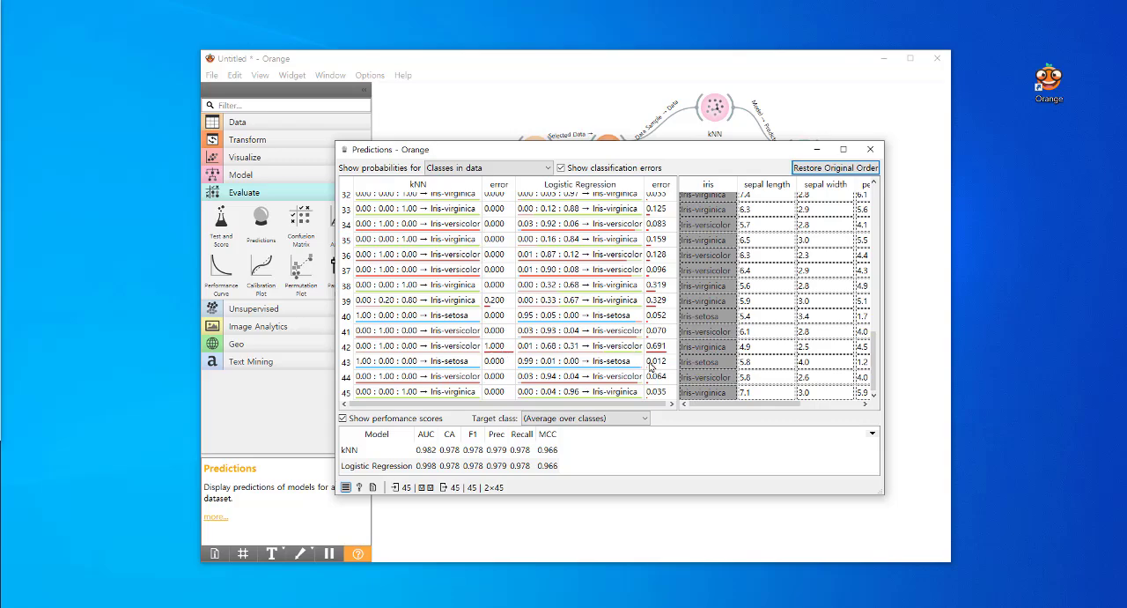
scroll(662, 335, "up", 4)
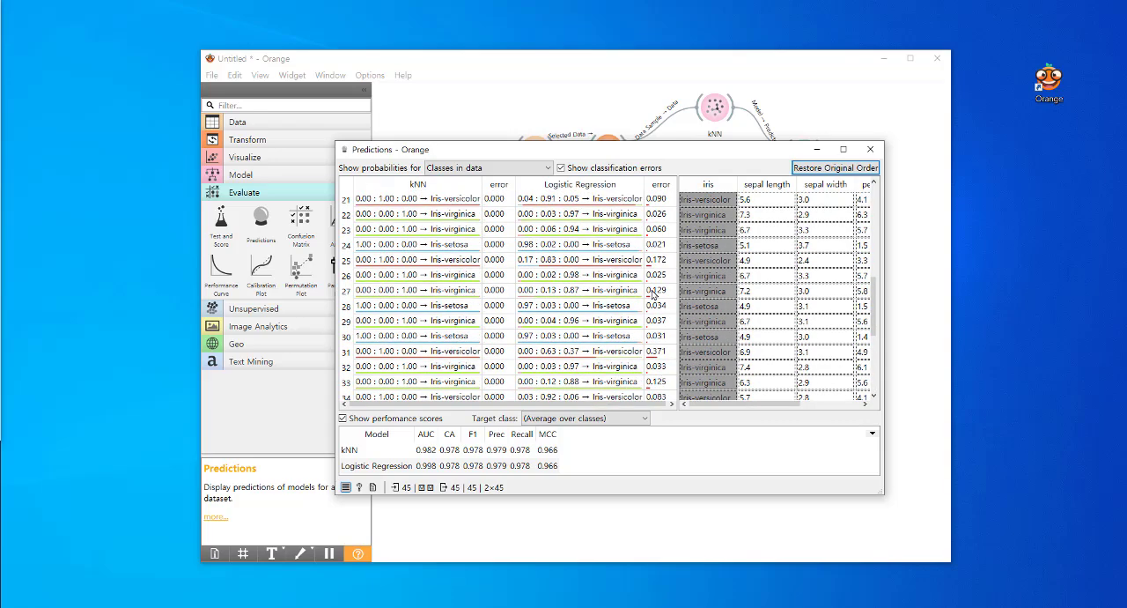
scroll(653, 295, "up", 7)
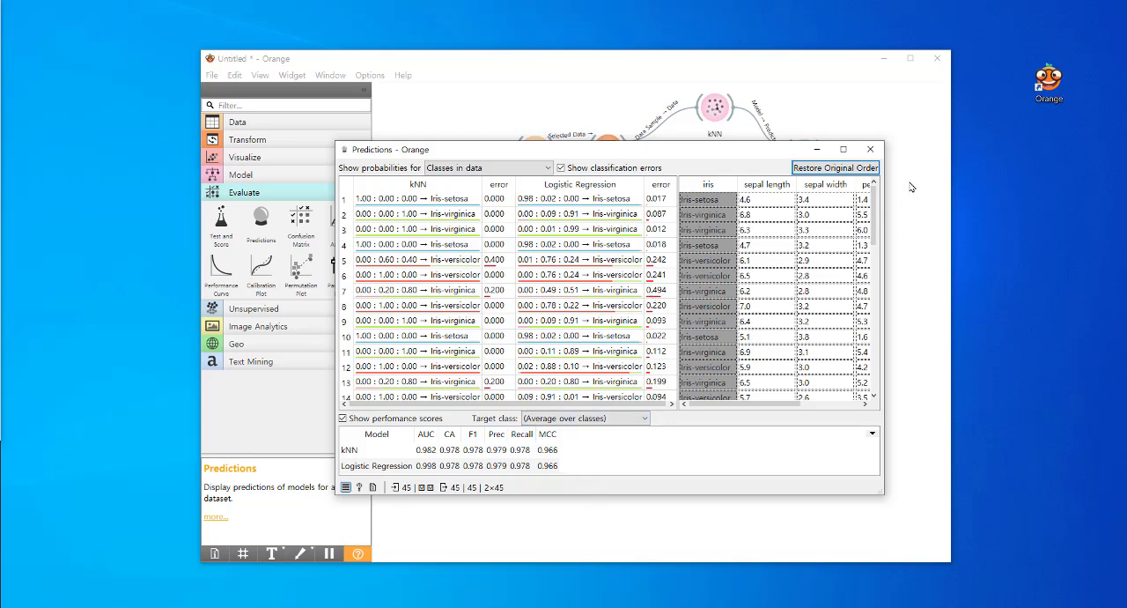
left_click(870, 149)
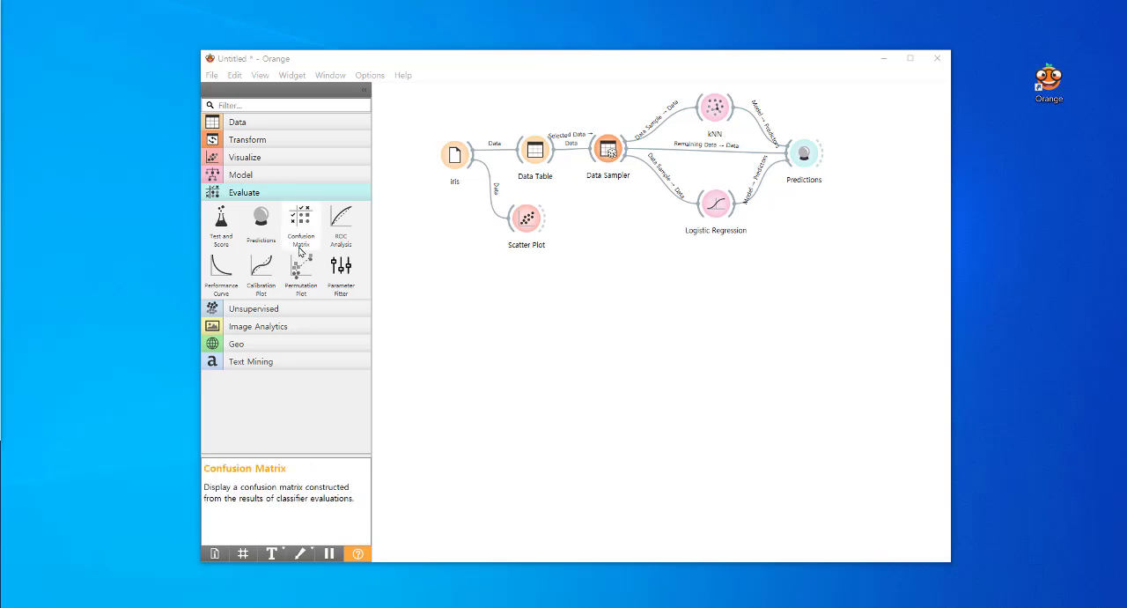
Add a Confusion Matrix widget connected to Predictions and view its matrices for kNN and Logistic Regression
left_click_drag(300, 216, 856, 157)
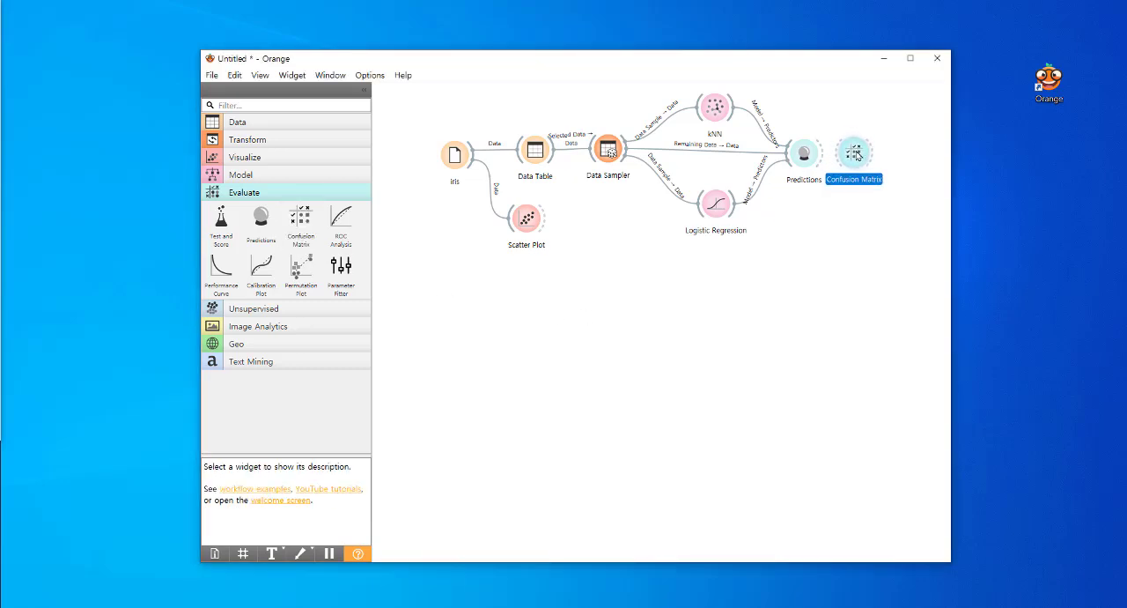
double_click(856, 157)
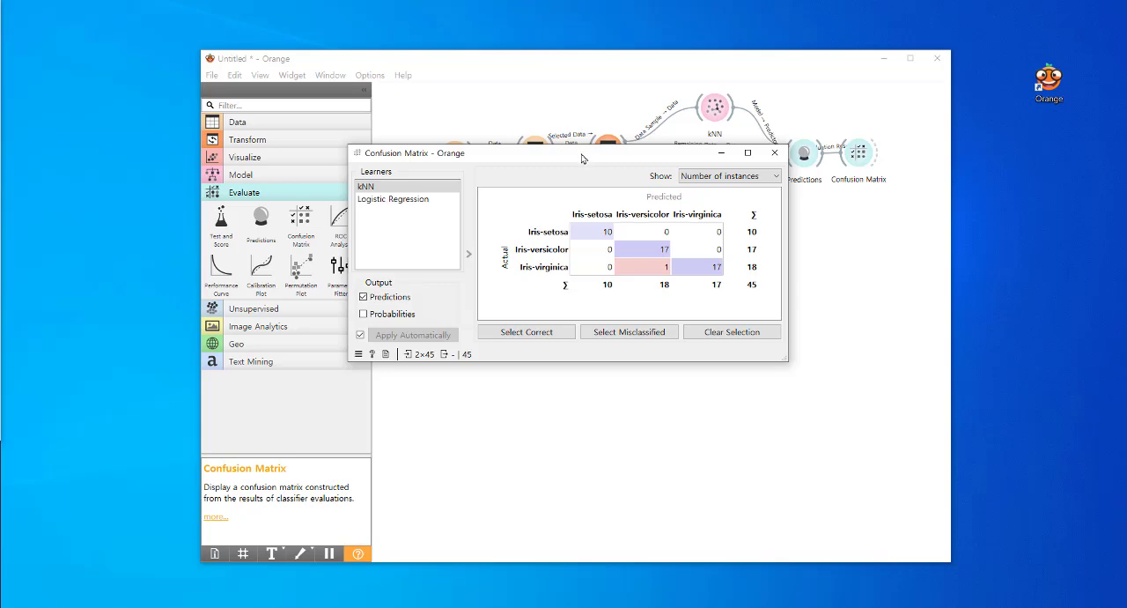
left_click_drag(593, 157, 644, 143)
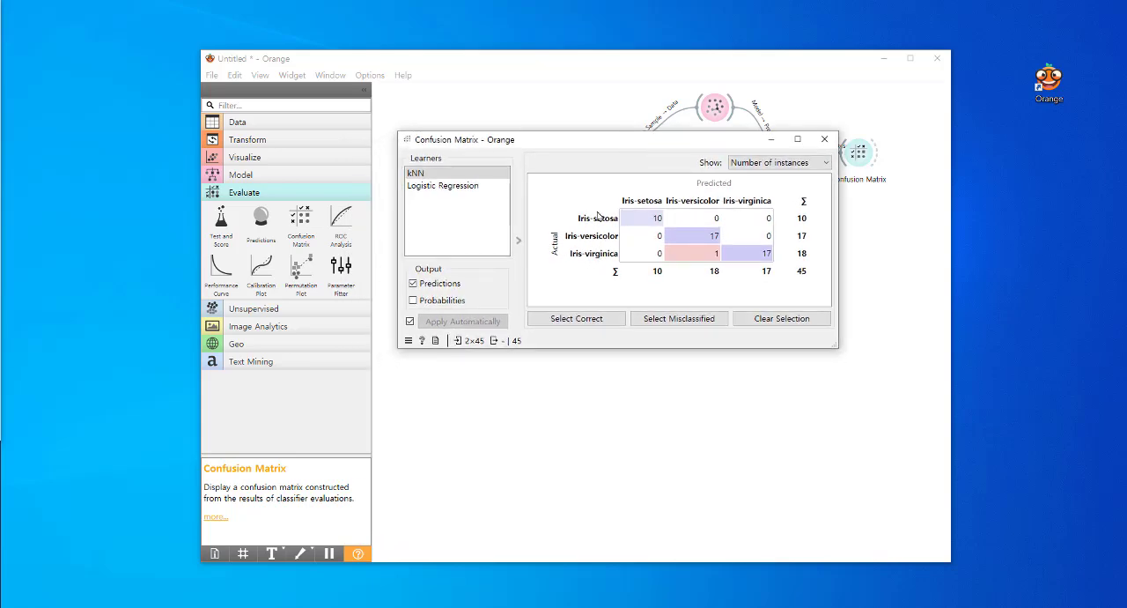
left_click(446, 187)
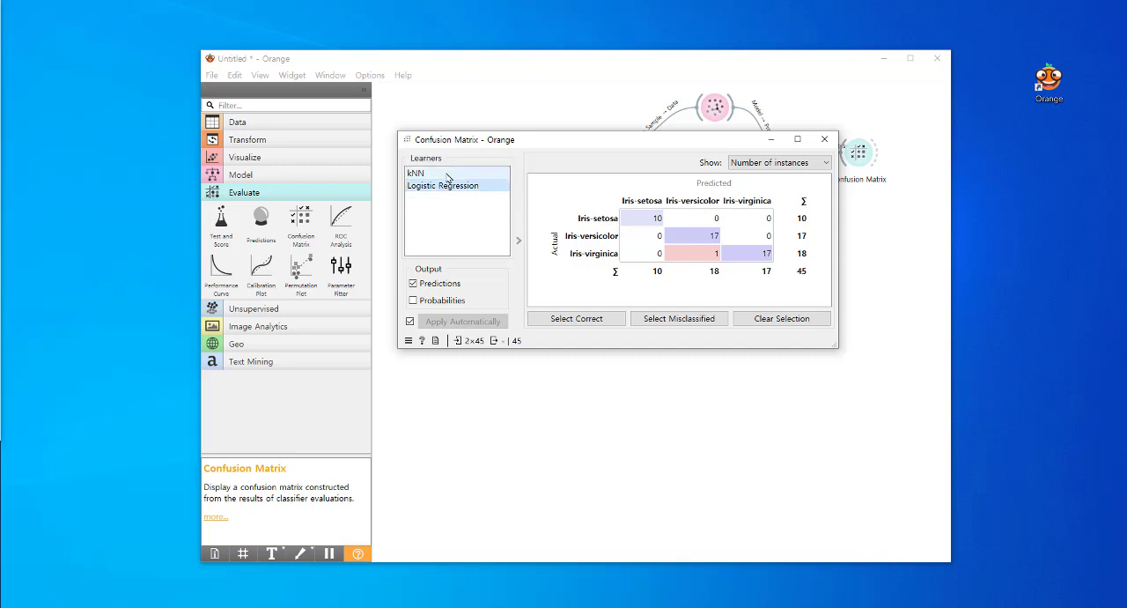
left_click(824, 139)
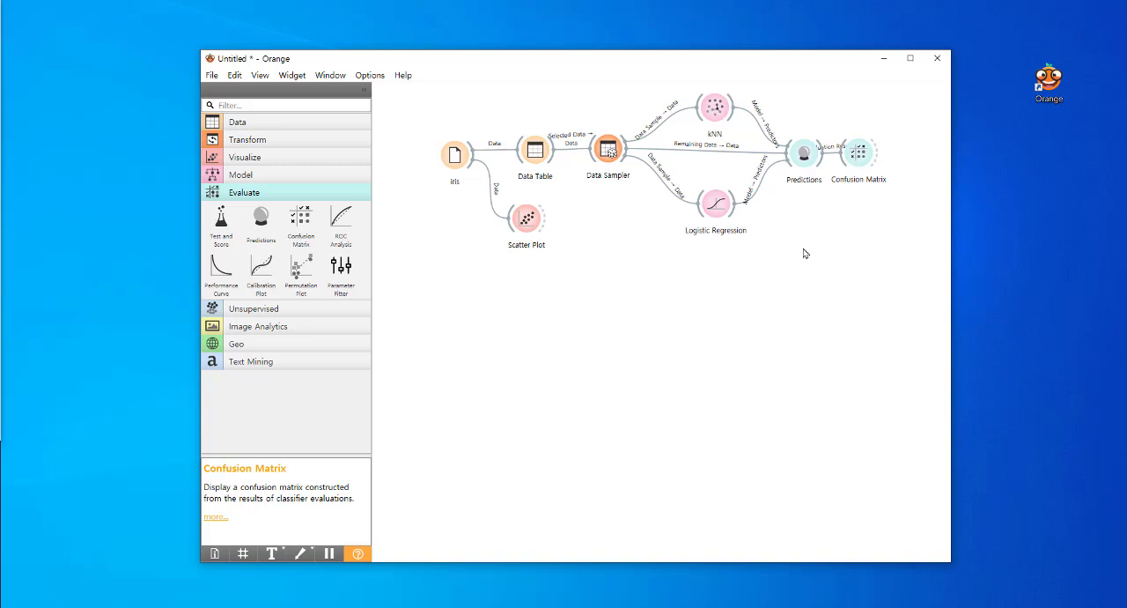
Save the workflow under the file name iris품종분류 in the 오렌지3 folder
left_click(214, 76)
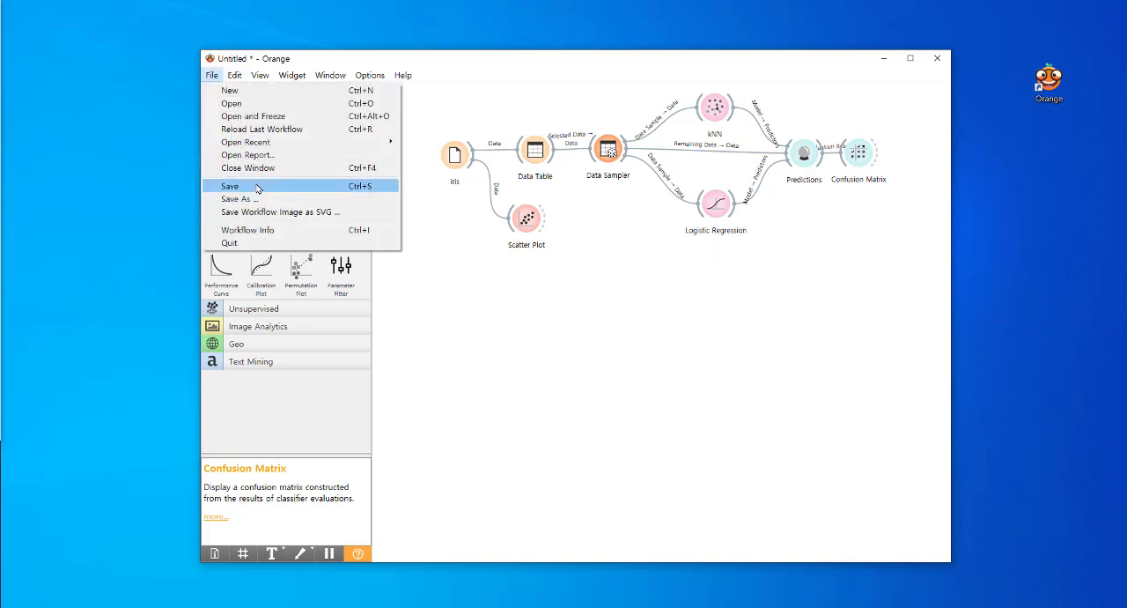
left_click(230, 186)
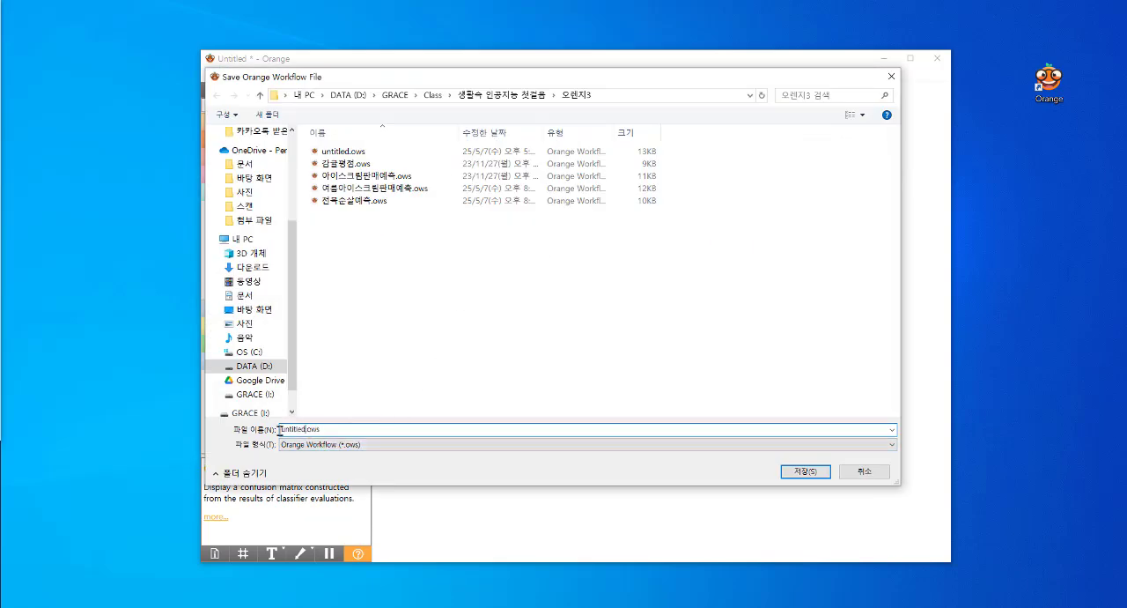
left_click(293, 431)
key("ctrl+a")
key("BackSpace")
type("iris품종예측")
key("BackSpace")
key("BackSpace")
key("BackSpace")
key("BackSpace")
type("분류ㅠ")
key("BackSpace")
key("BackSpace")
type("분류")
left_click(807, 472)
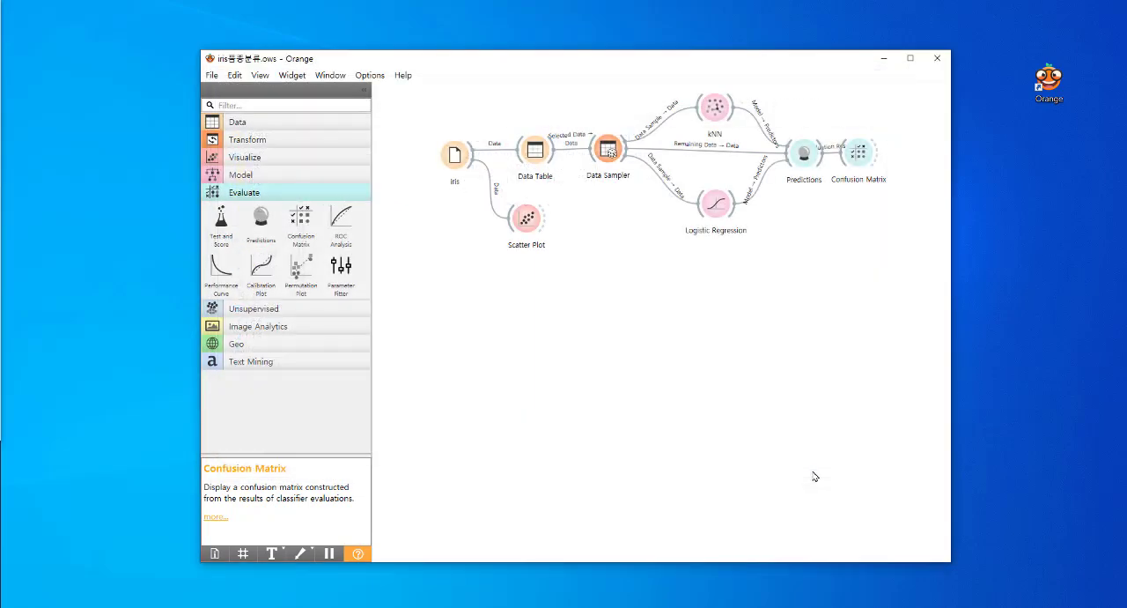